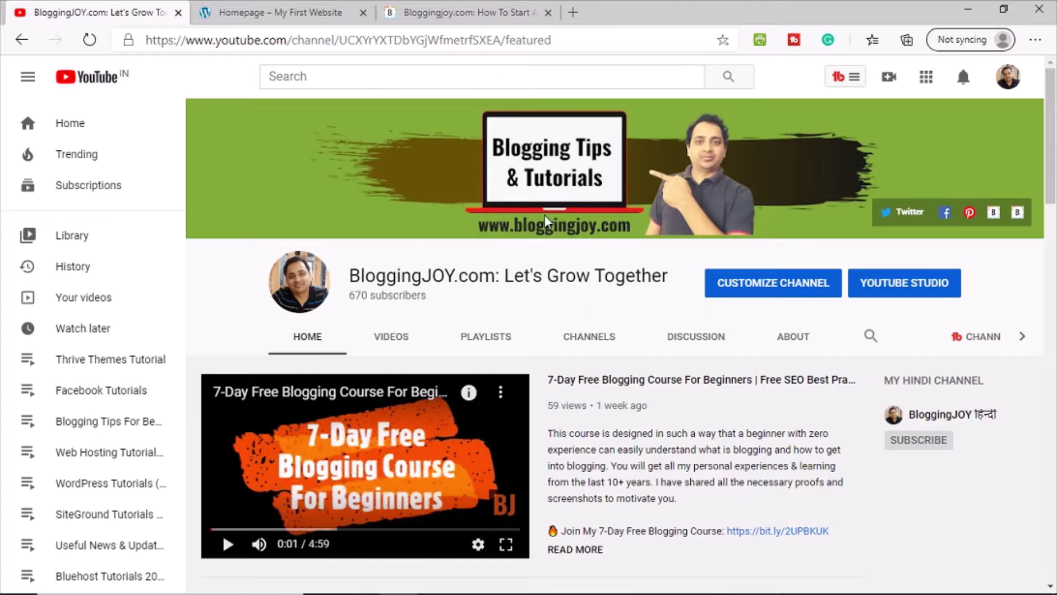
Open the Contact Me page of bloggingjoy.com and examine its social media links and the Write An Email form
click(454, 8)
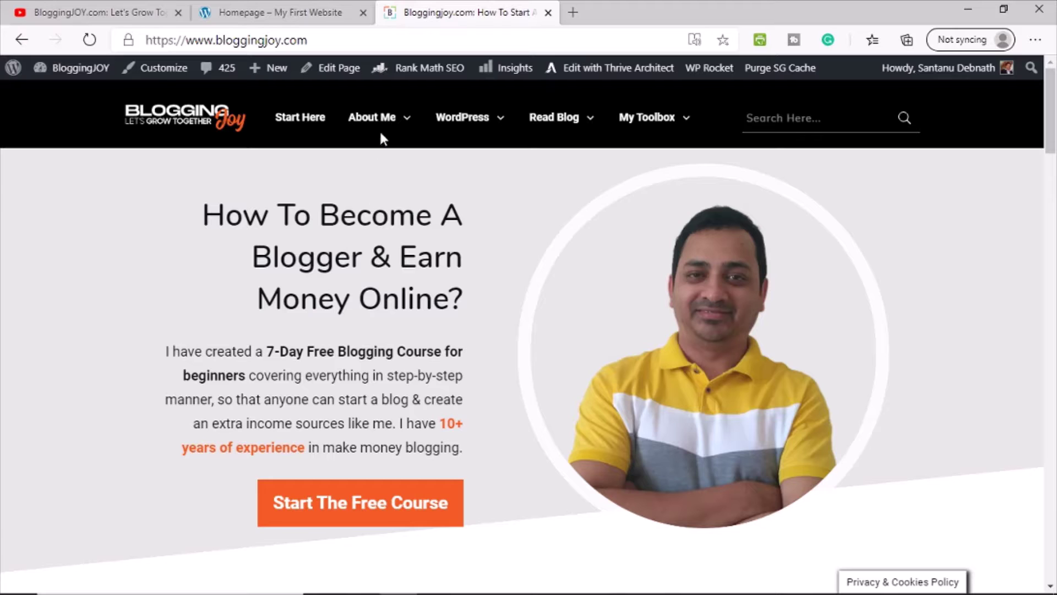
mouse_move(384, 126)
click(385, 181)
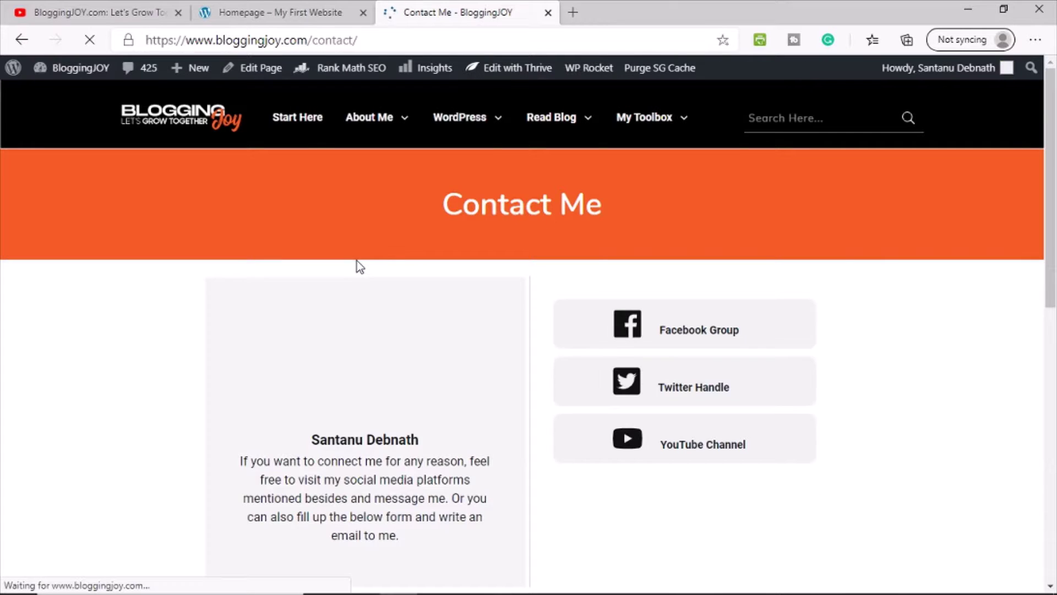
scroll(564, 427, down, 7)
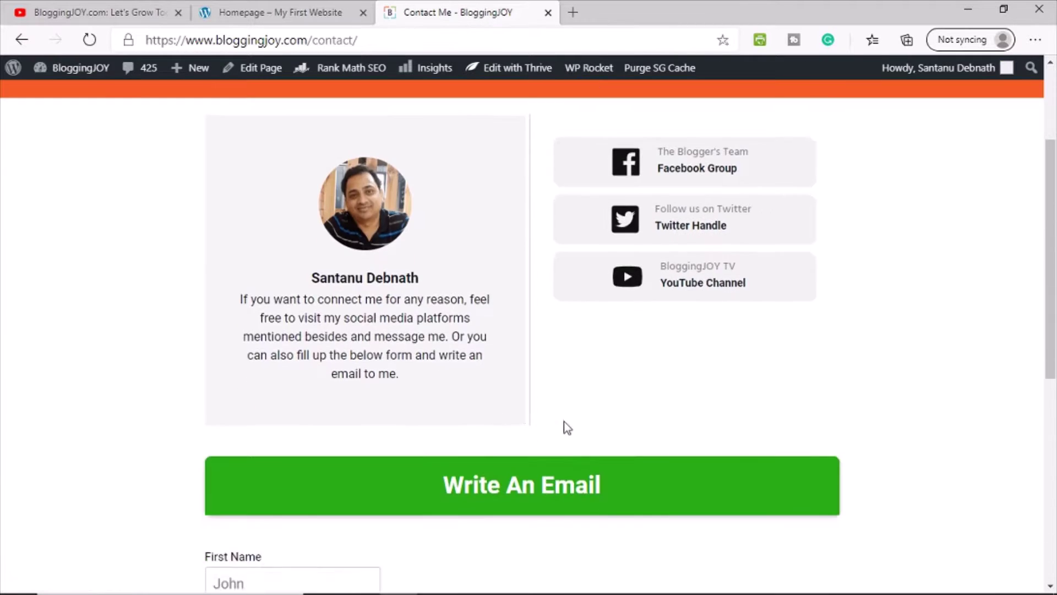
scroll(651, 447, down, 2)
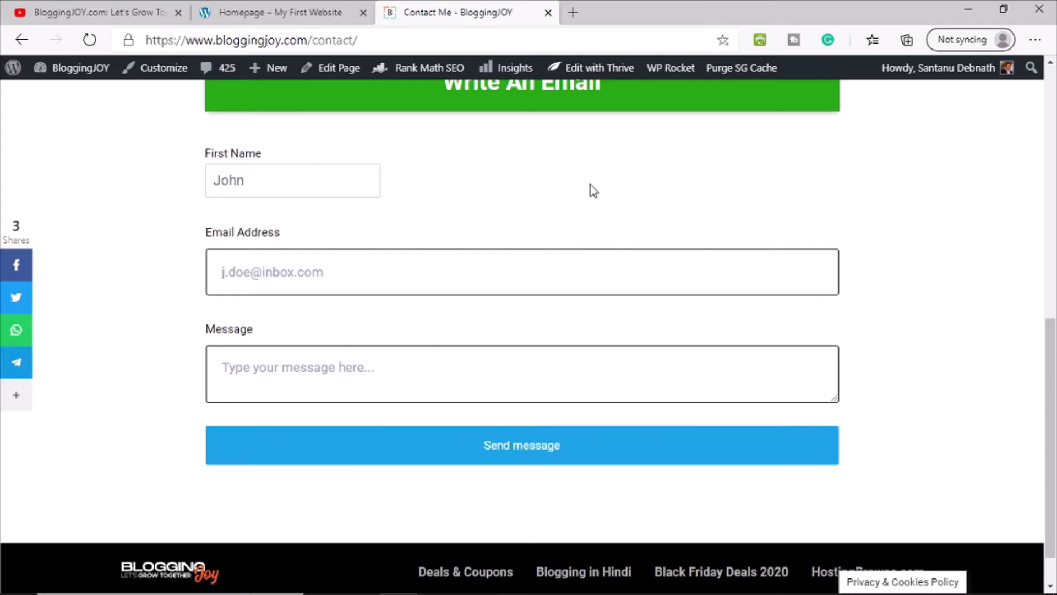
scroll(493, 210, up, 1)
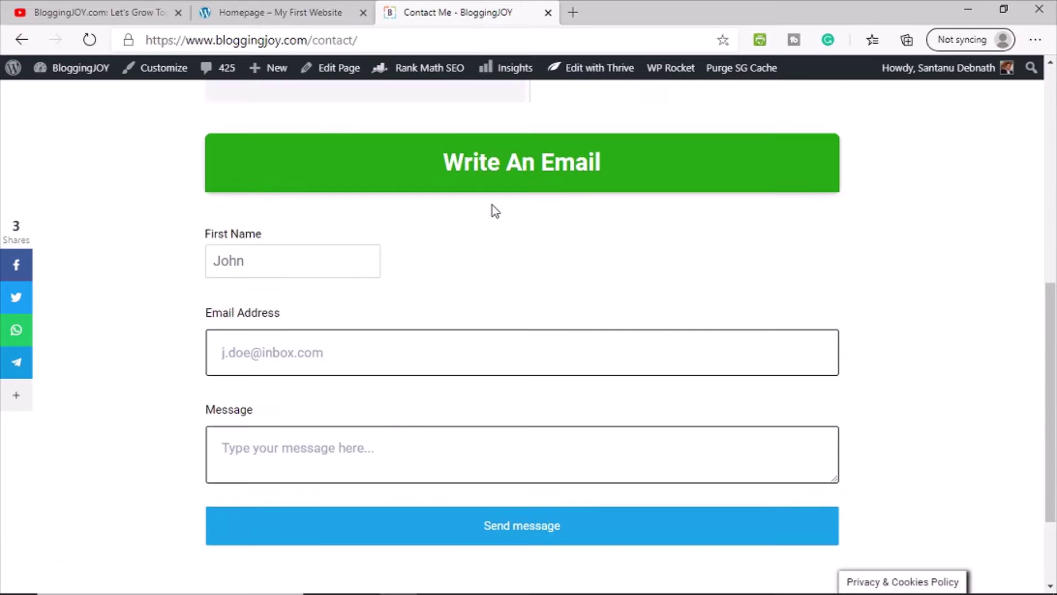
scroll(440, 262, up, 2)
scroll(440, 247, up, 1)
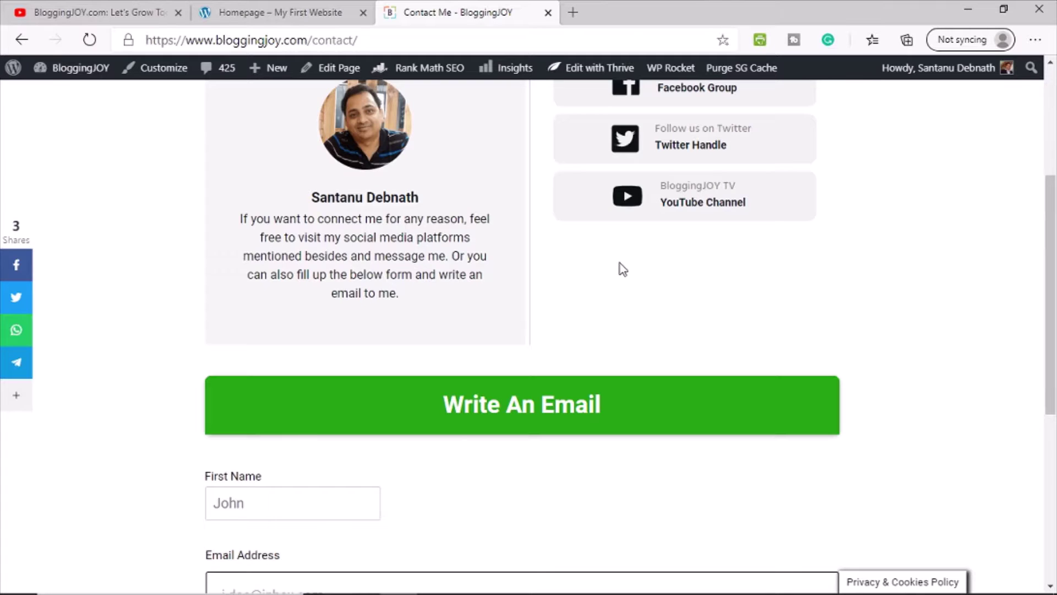
scroll(622, 269, down, 1)
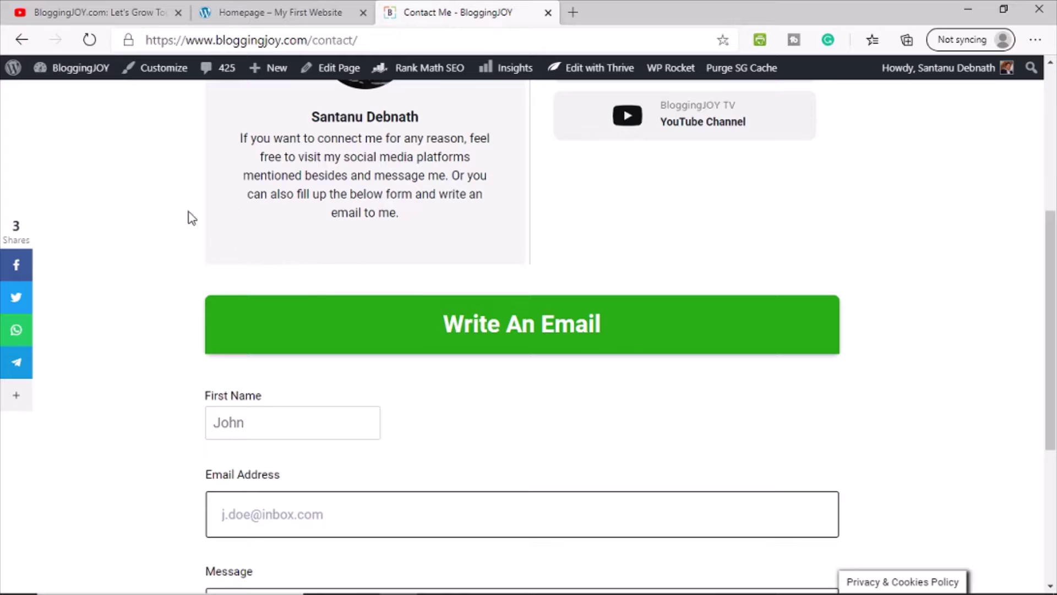
scroll(603, 233, down, 2)
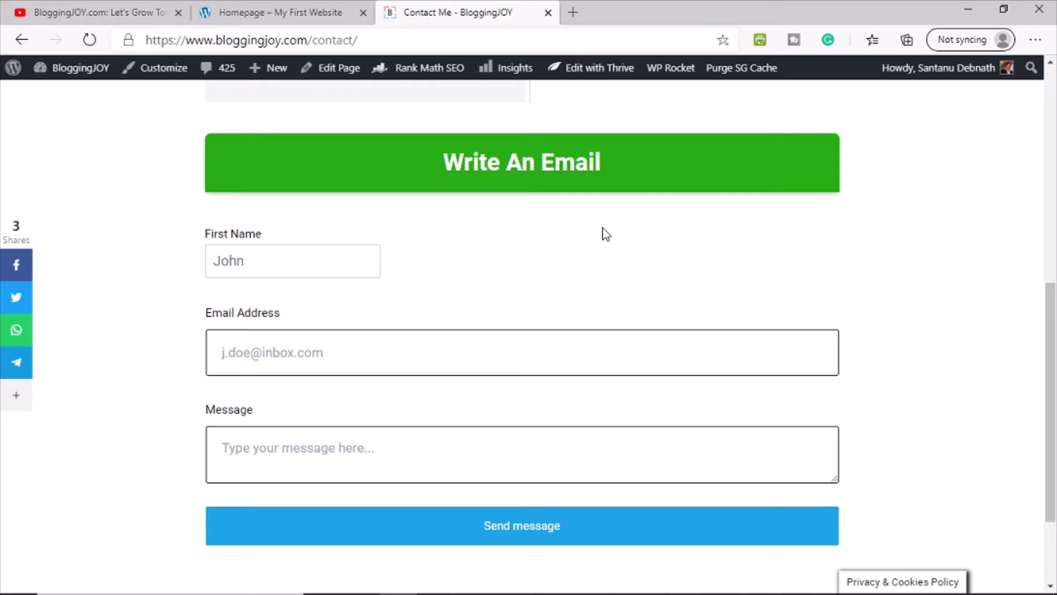
scroll(952, 264, up, 1)
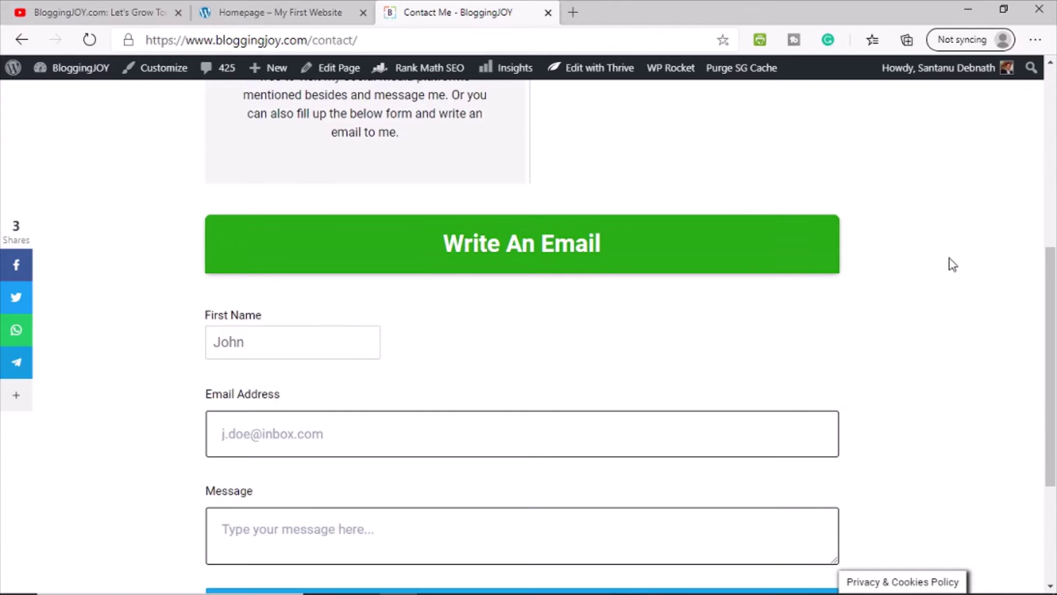
scroll(952, 264, down, 3)
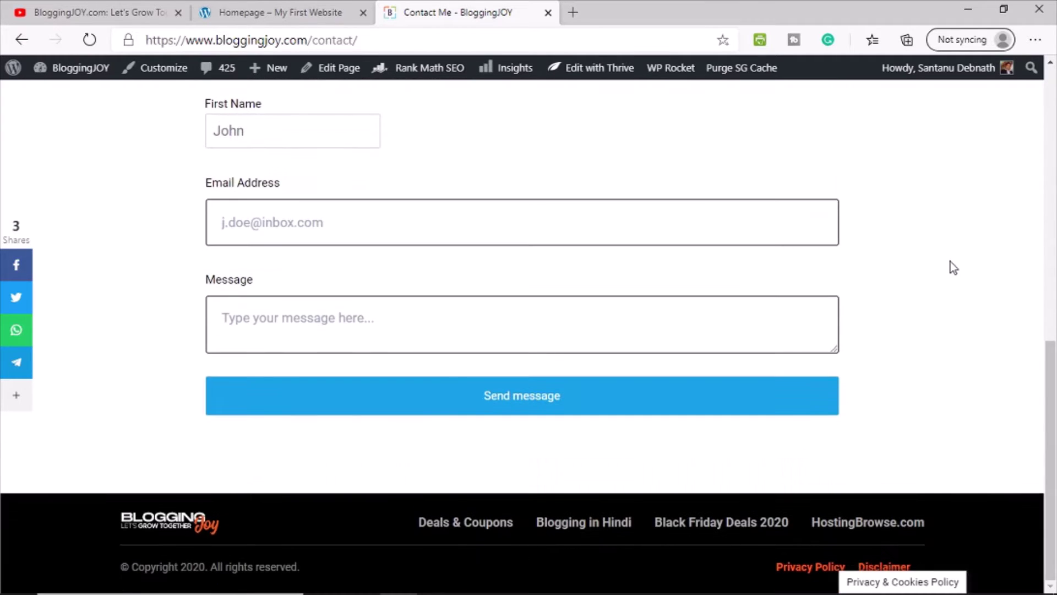
scroll(950, 263, up, 8)
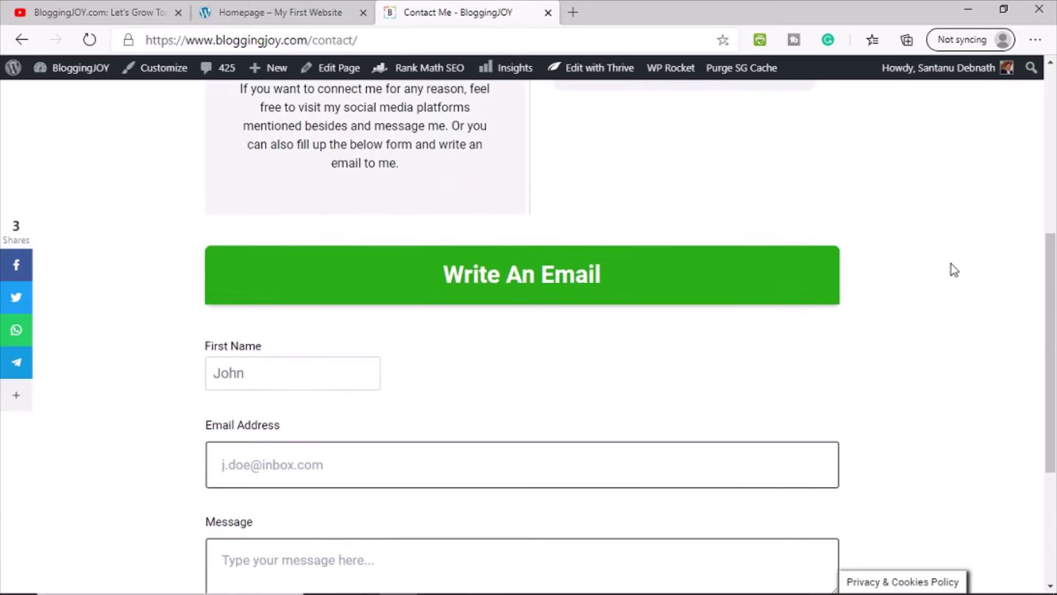
Switch to My First Website and open its Contact Us page
click(253, 7)
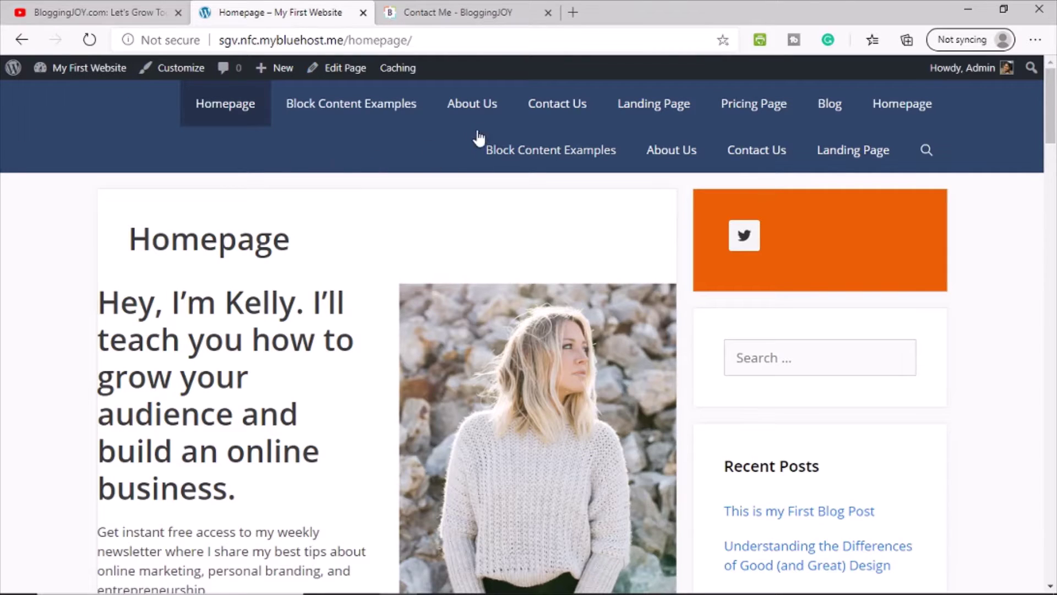
click(557, 108)
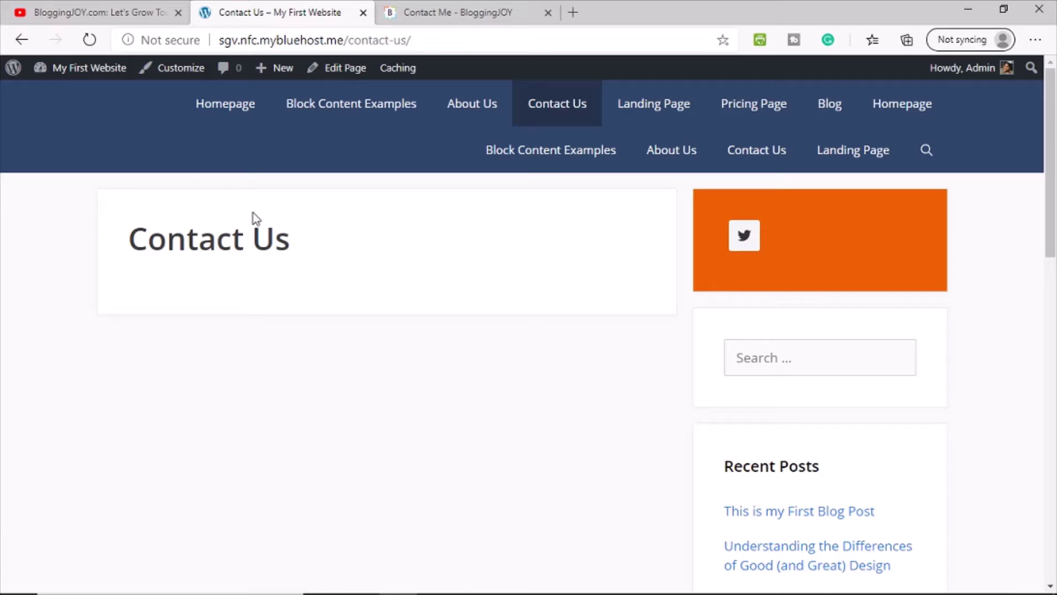
Go to the site's admin area and search the plugins available for adding with the keyword "contact"
click(100, 76)
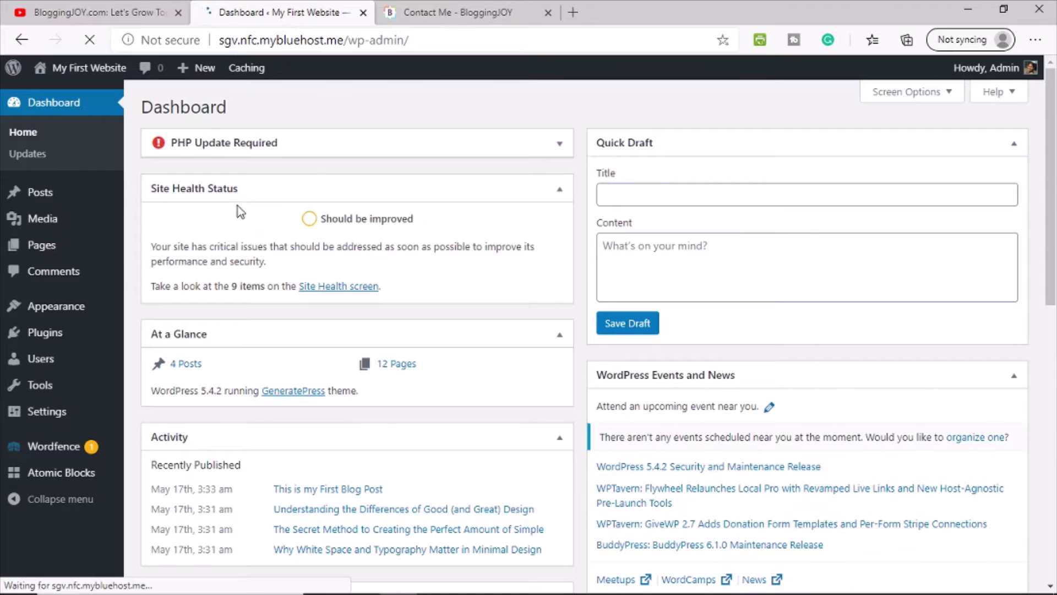
mouse_move(48, 334)
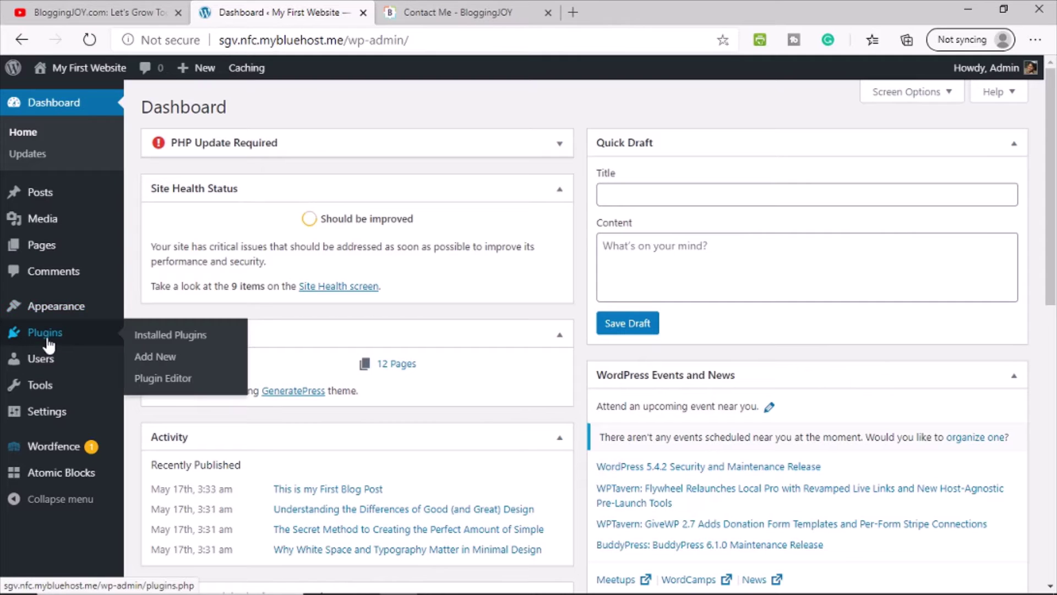
click(158, 359)
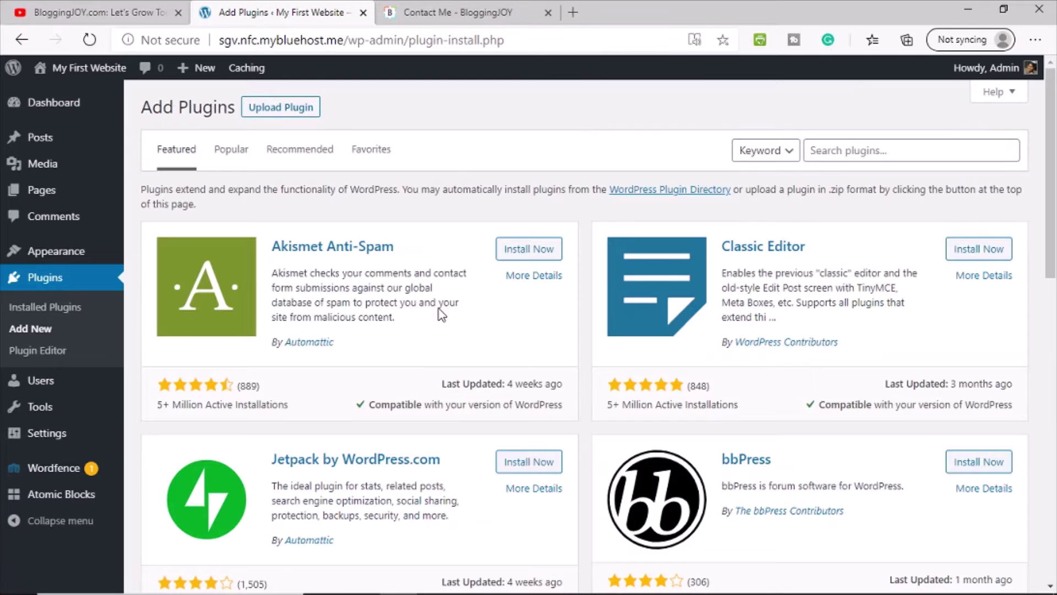
click(825, 151)
text(contact)
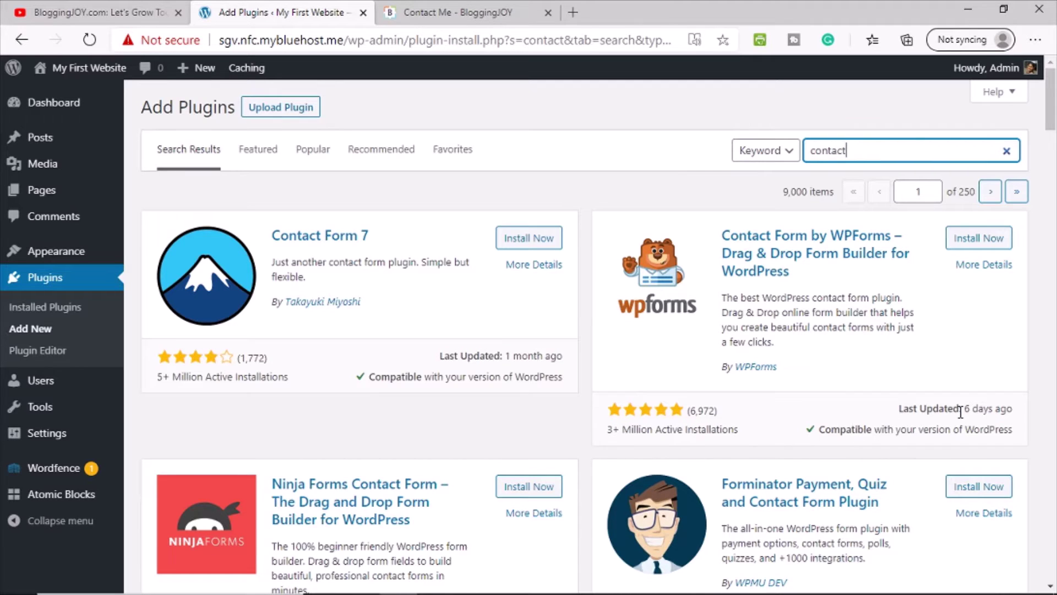
Install and activate the Contact Form by WPForms plugin
drag(900, 408, 1015, 411)
click(946, 357)
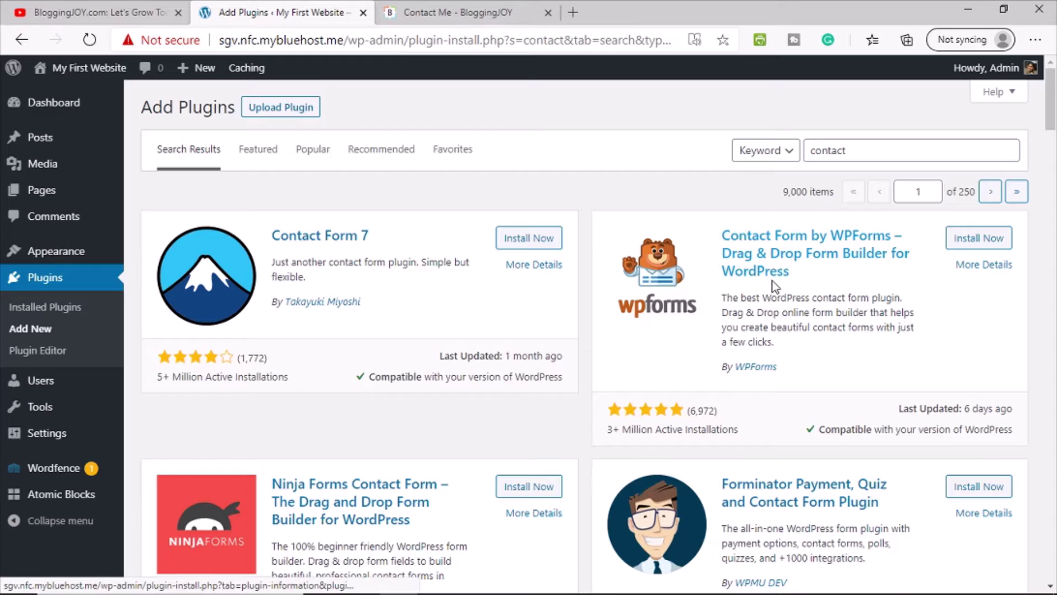
click(975, 238)
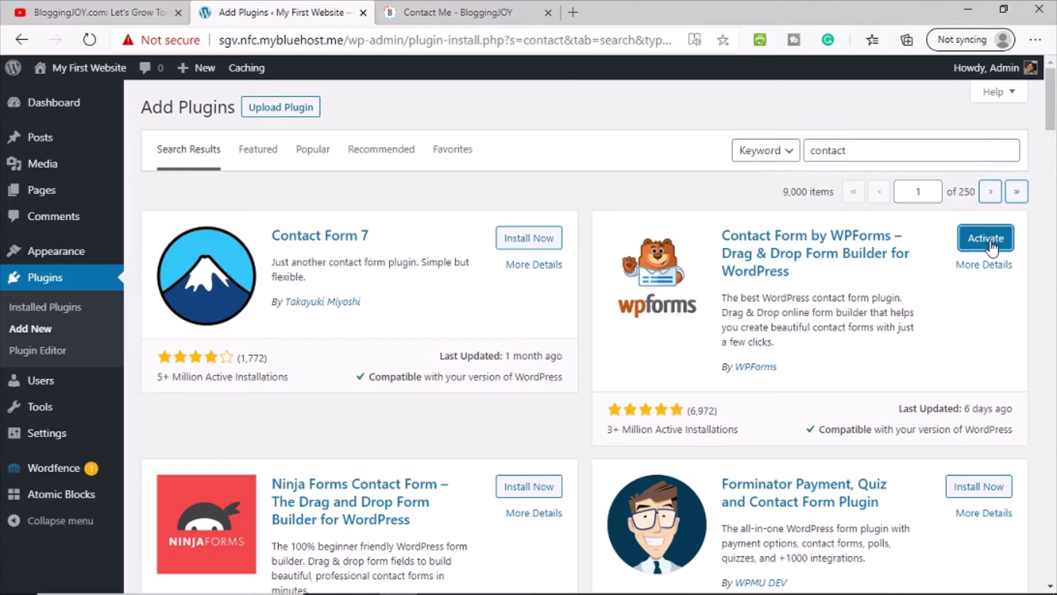
click(987, 237)
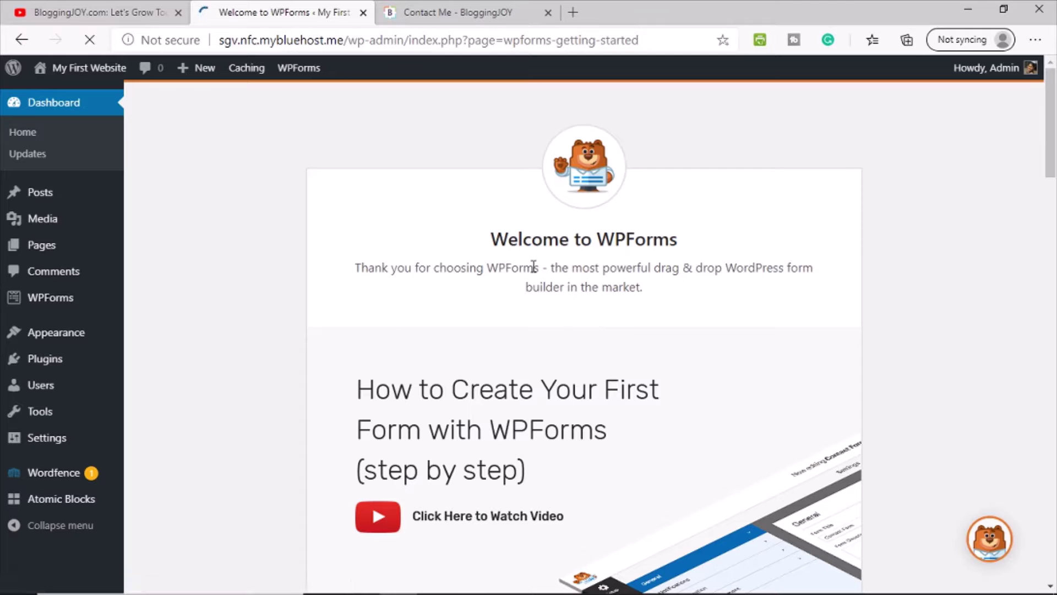
Start creating the first form from the WPForms welcome page
scroll(485, 297, down, 3)
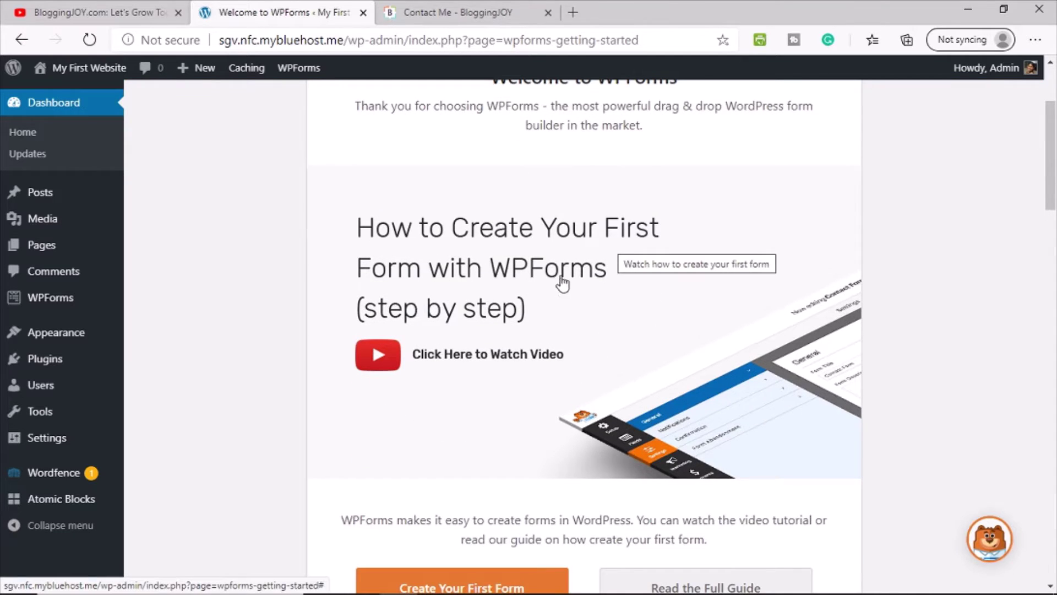
scroll(495, 331, down, 5)
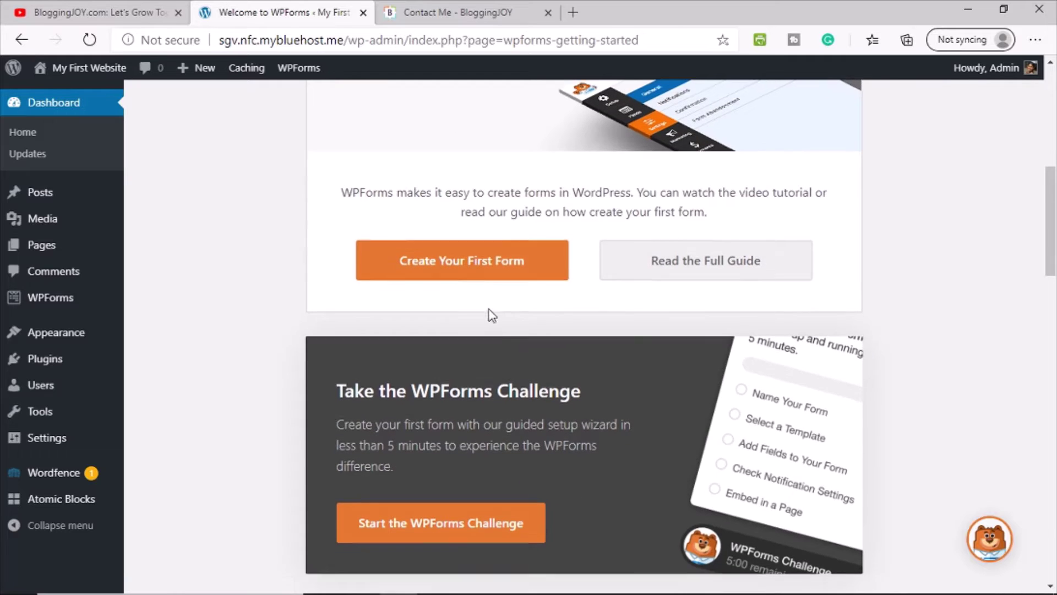
scroll(491, 314, down, 4)
scroll(605, 319, up, 4)
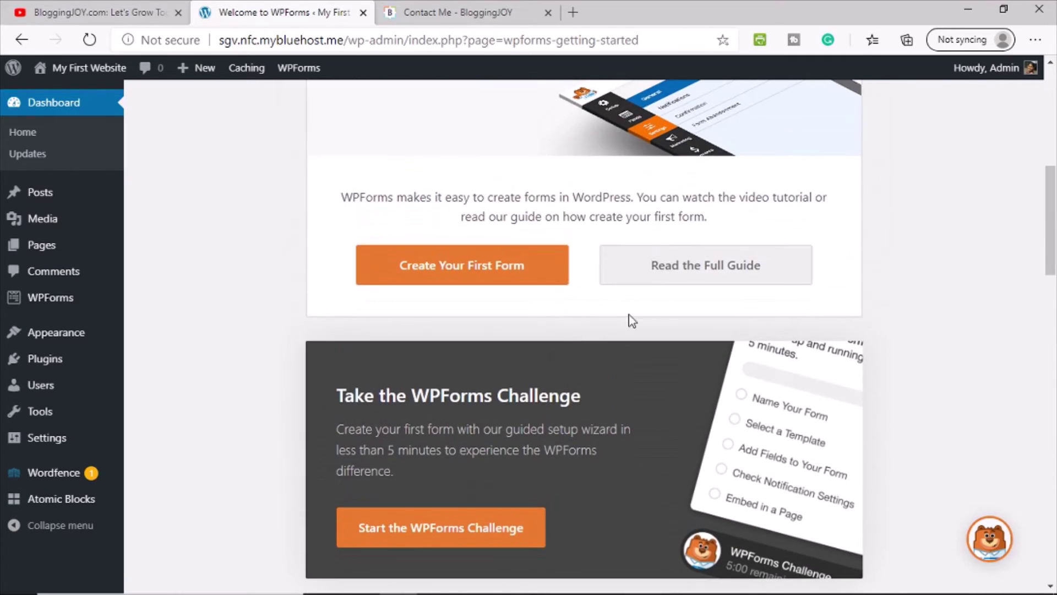
click(438, 269)
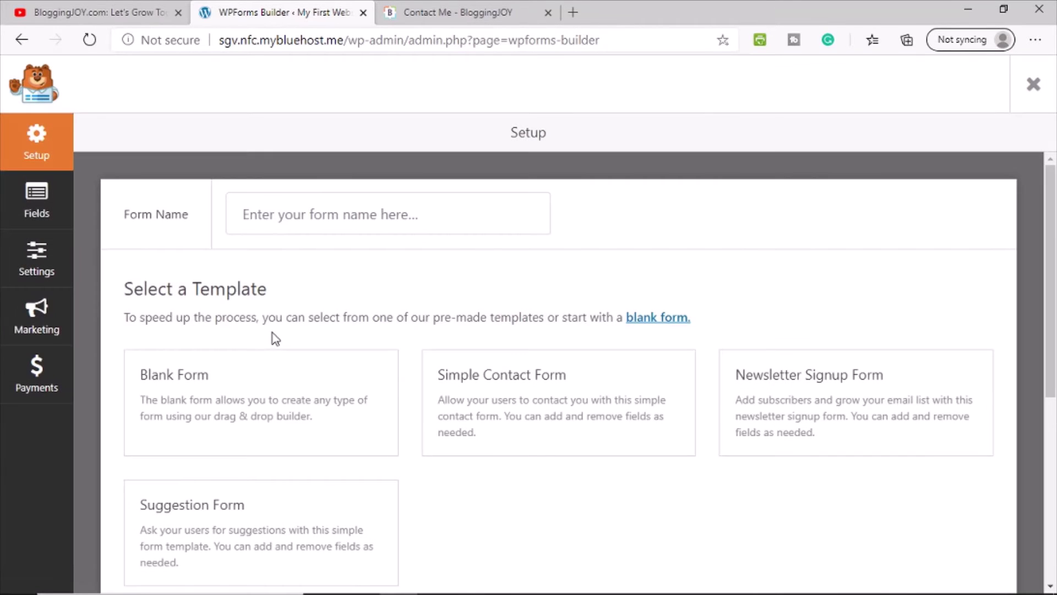
Review the available form templates and create a form from the Simple Contact Form template
scroll(385, 306, down, 1)
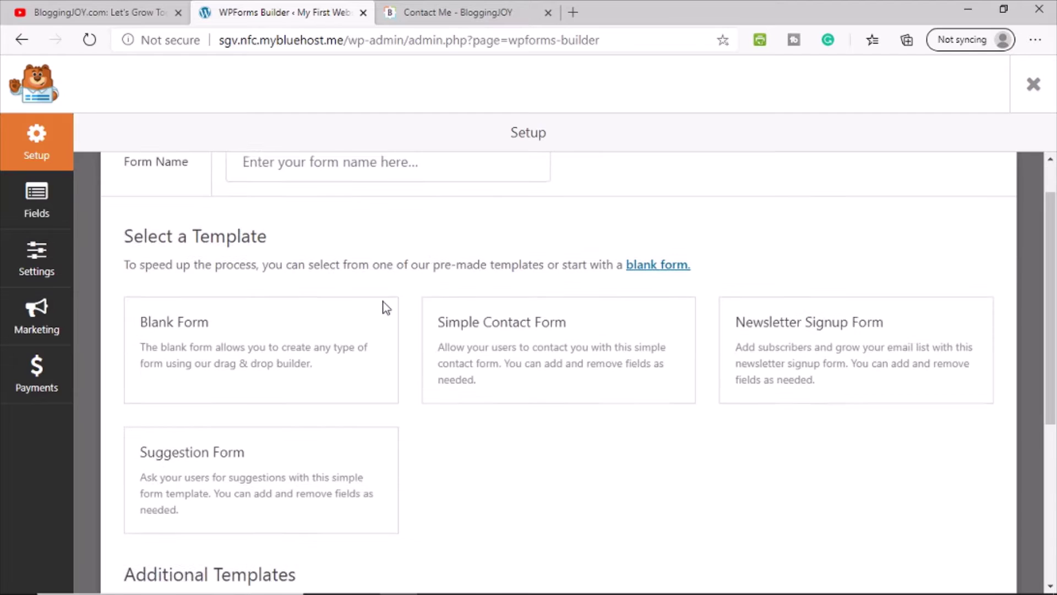
scroll(434, 435, down, 1)
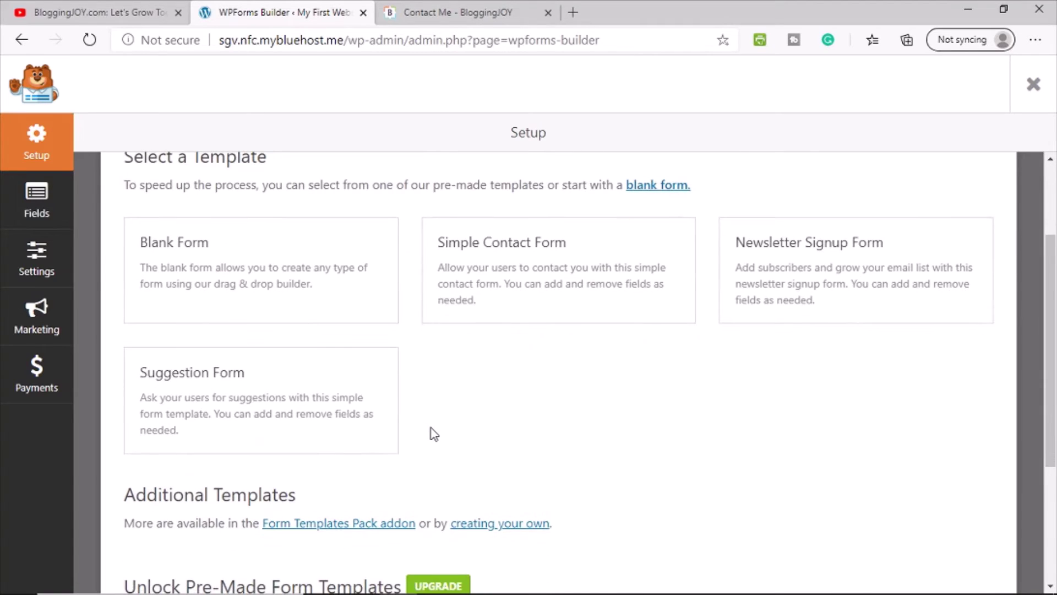
mouse_move(212, 244)
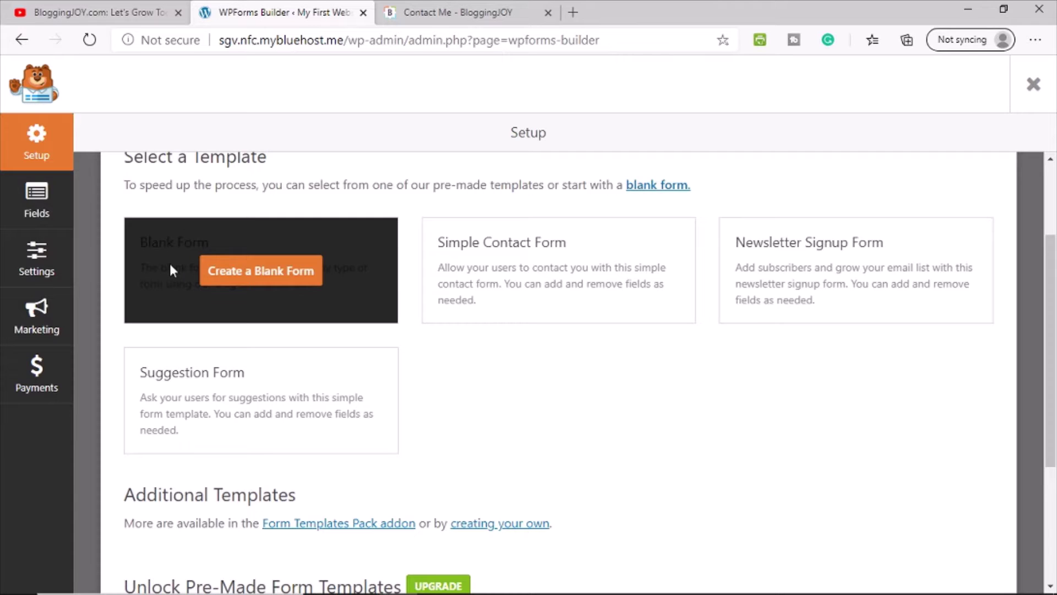
mouse_move(514, 274)
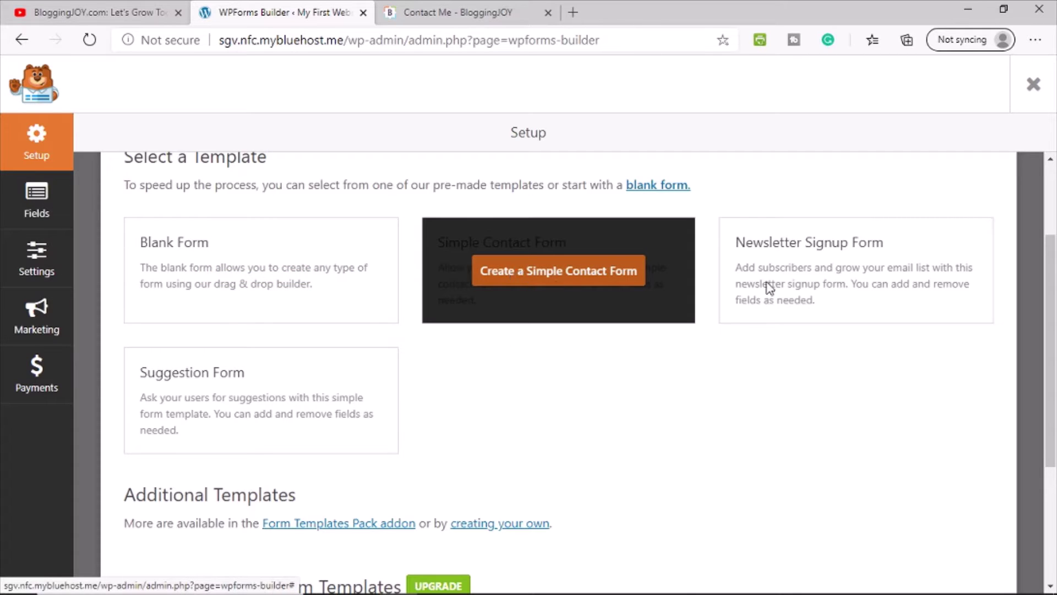
mouse_move(146, 417)
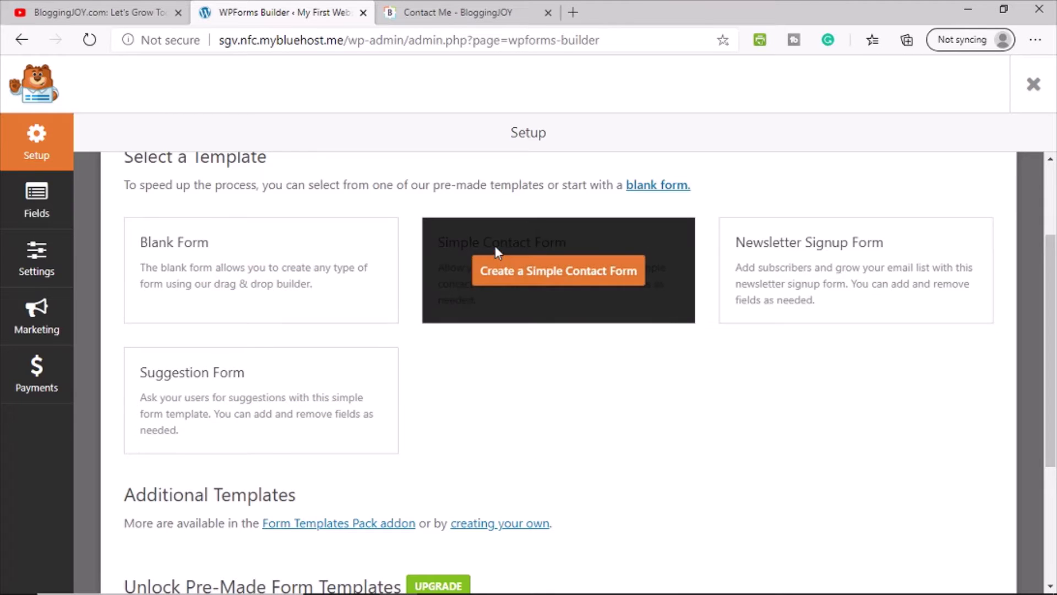
click(542, 283)
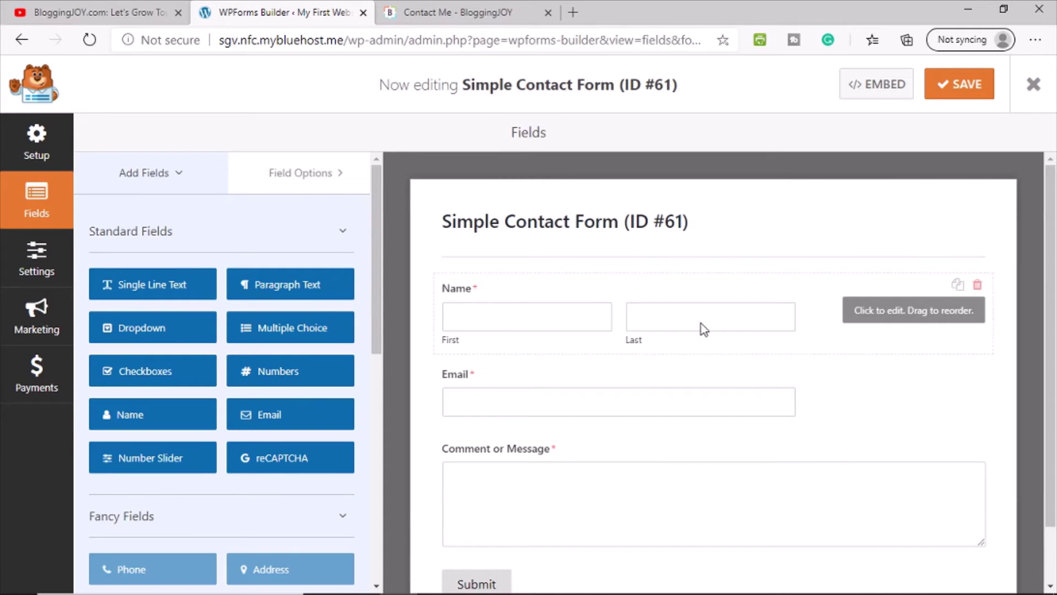
Add a Single Line Text field between Email and Comment or Message, and label it "Subject"
scroll(701, 336, down, 1)
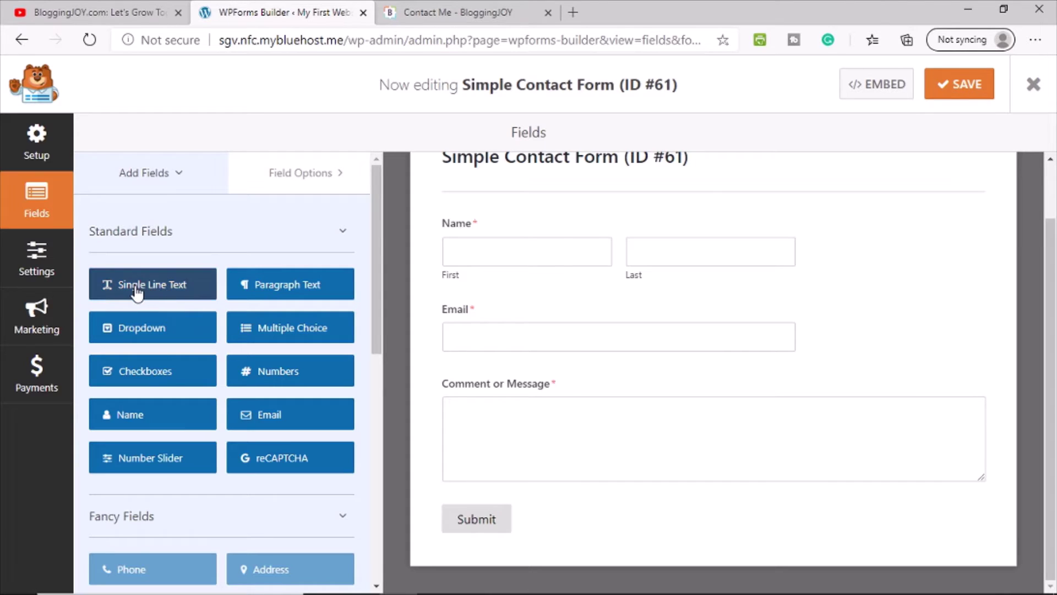
drag(141, 291, 453, 385)
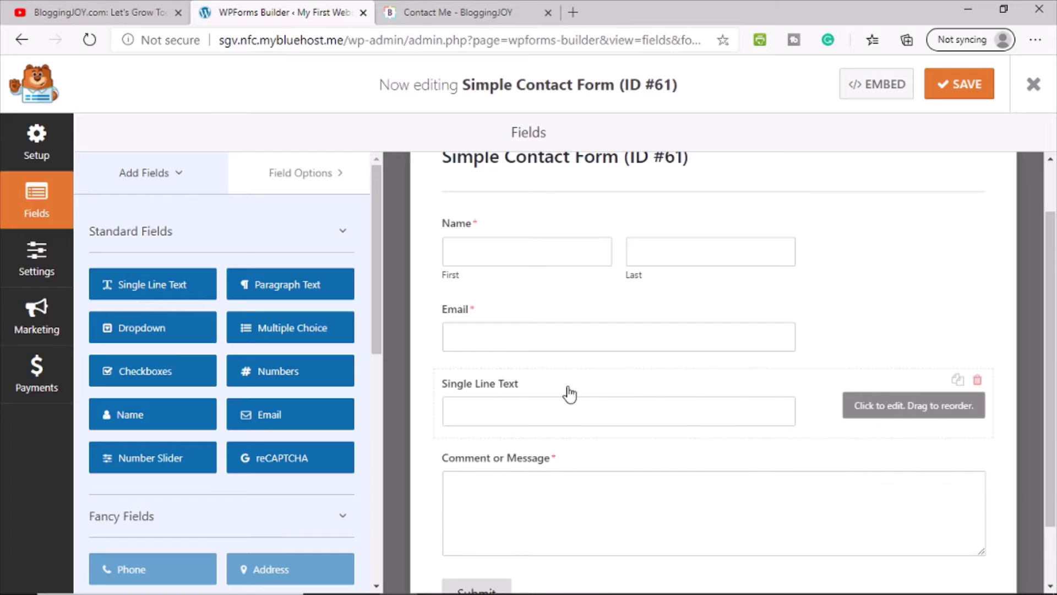
click(472, 391)
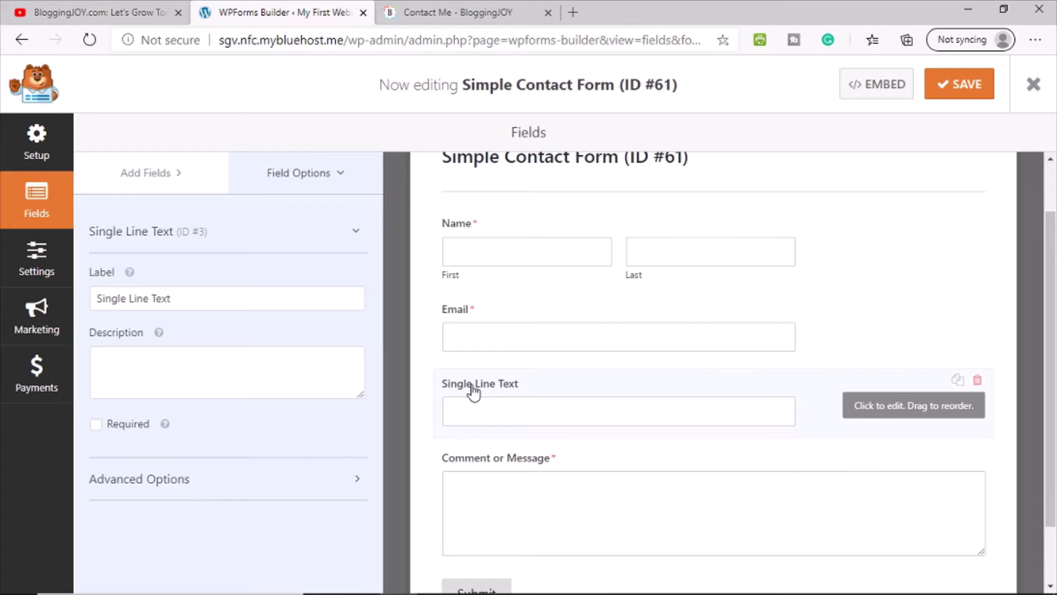
triple_click(105, 289)
text(Subject)
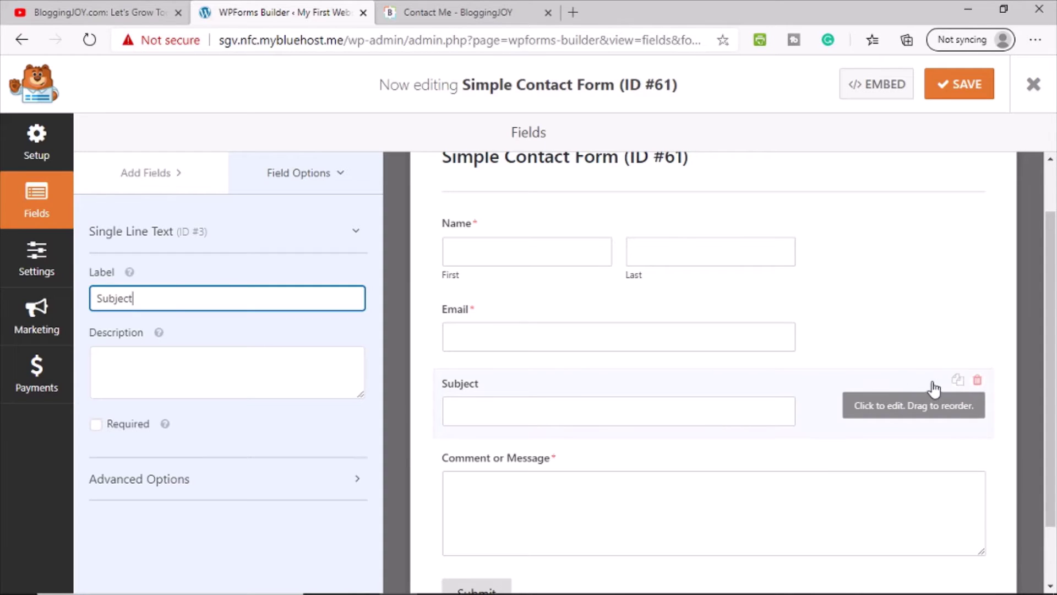
Delete the Subject field from the contact form
click(977, 380)
click(475, 375)
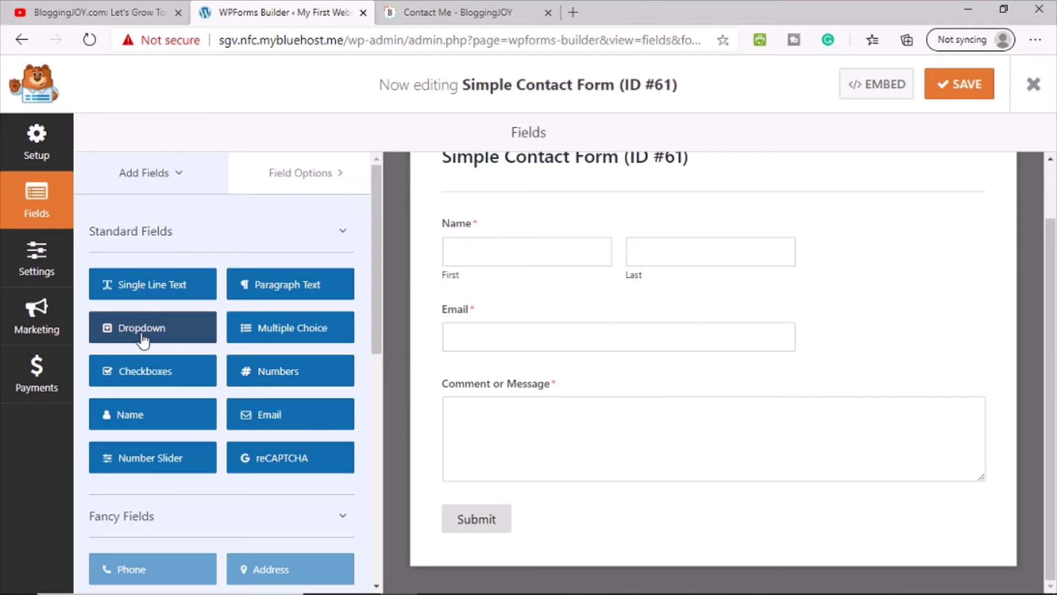
Add a Dropdown field between Email and Comment or Message, and label it "Subject"
drag(143, 341, 560, 391)
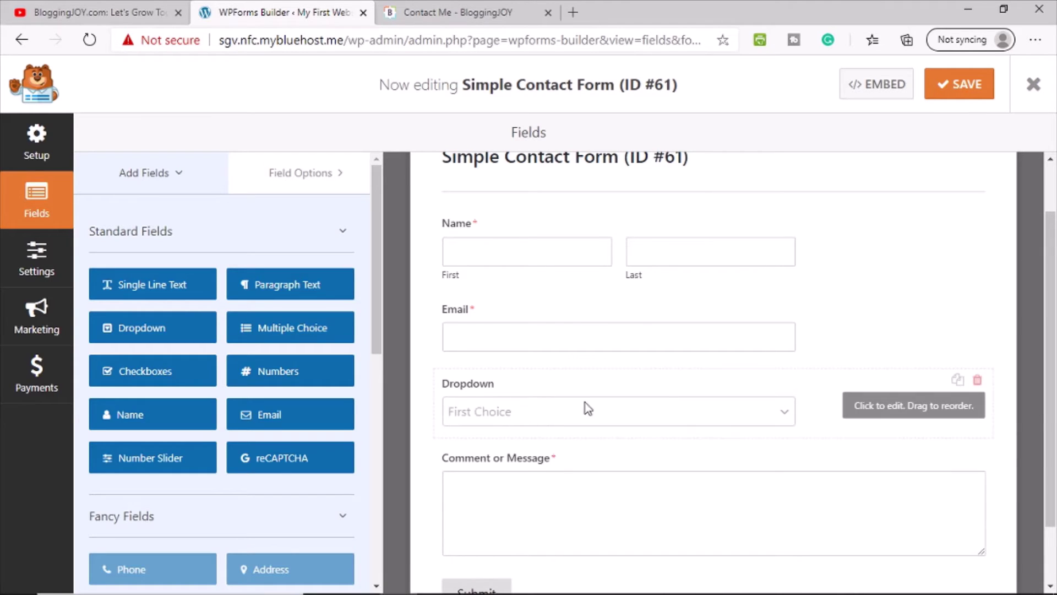
click(523, 397)
double_click(147, 300)
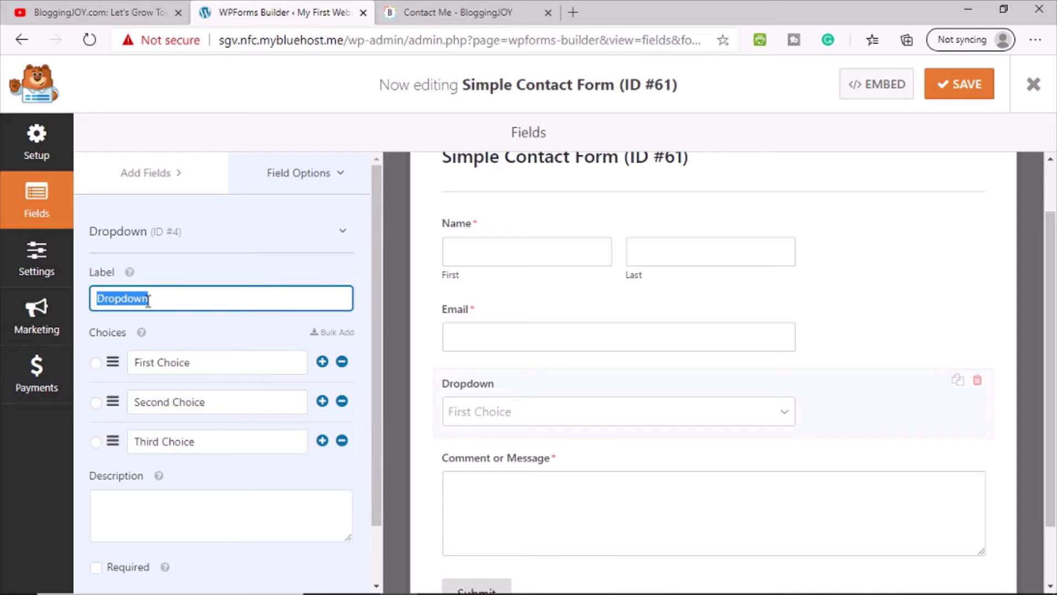
text(Subject)
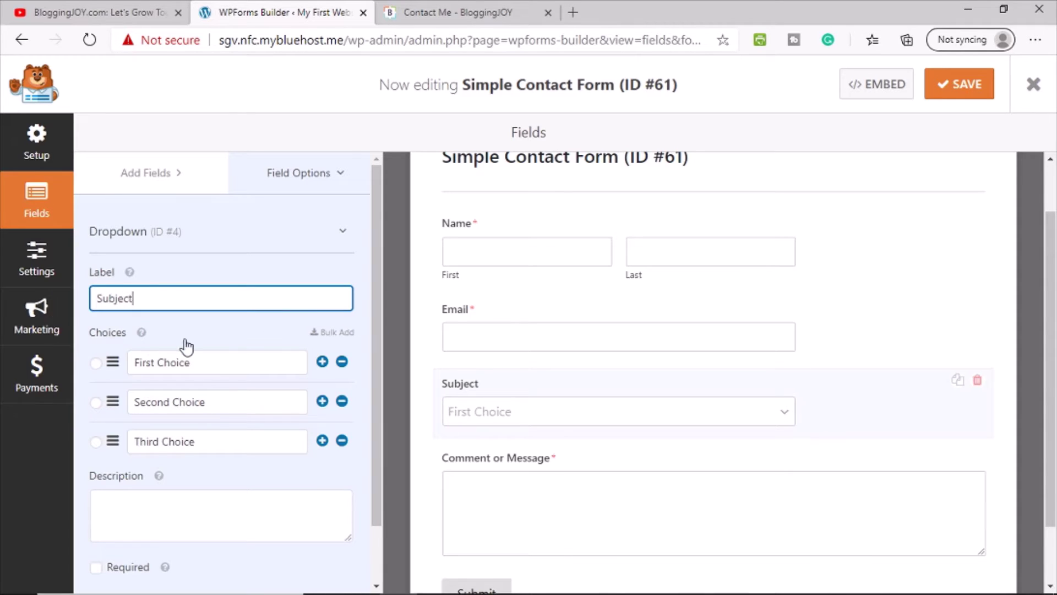
Set the Subject dropdown's three choices to "I want to promote my product", "I want to collaborate with you" and "Any other reason"
triple_click(163, 360)
key(BackSpace)
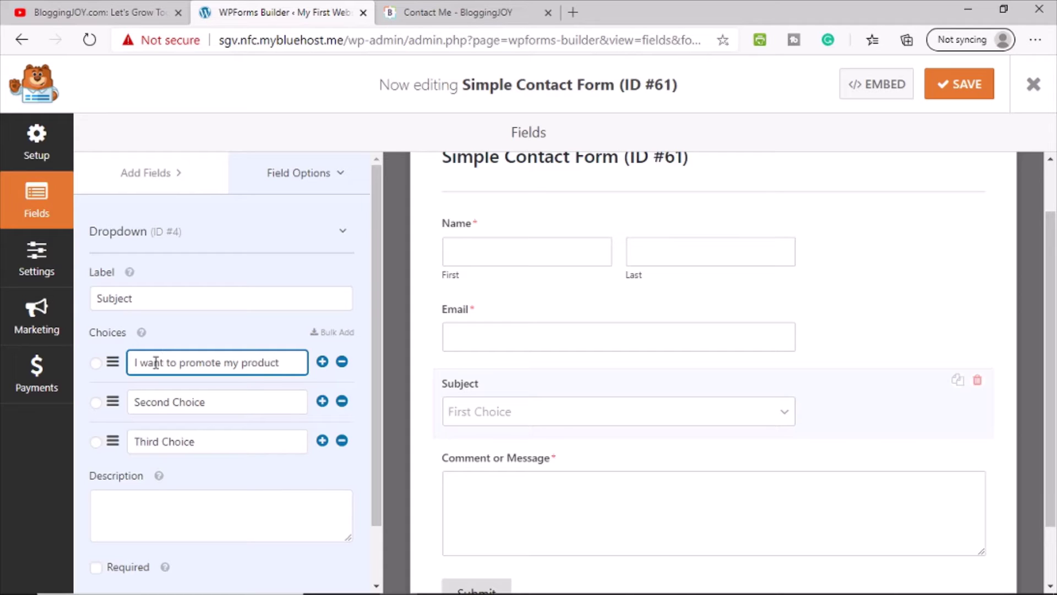
triple_click(156, 402)
key(BackSpace)
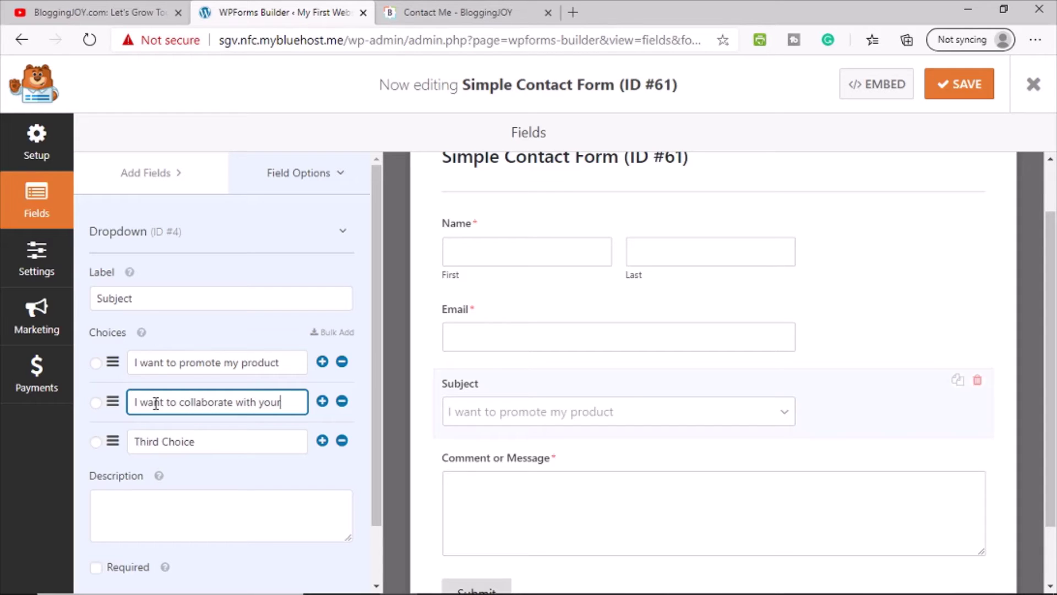
triple_click(159, 439)
text(Any other reason)
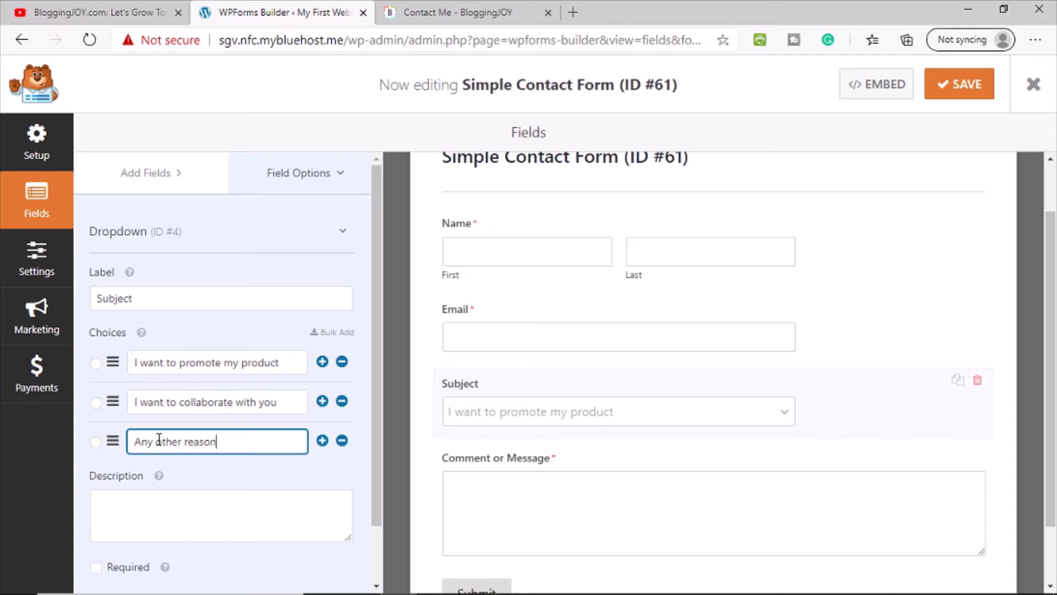
scroll(842, 363, down, 2)
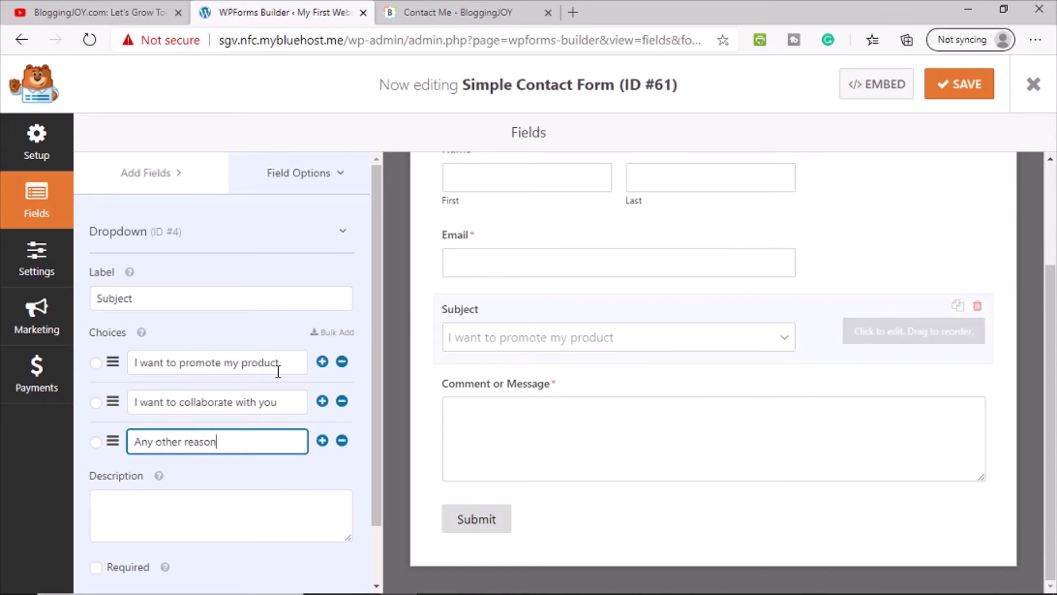
scroll(749, 314, up, 1)
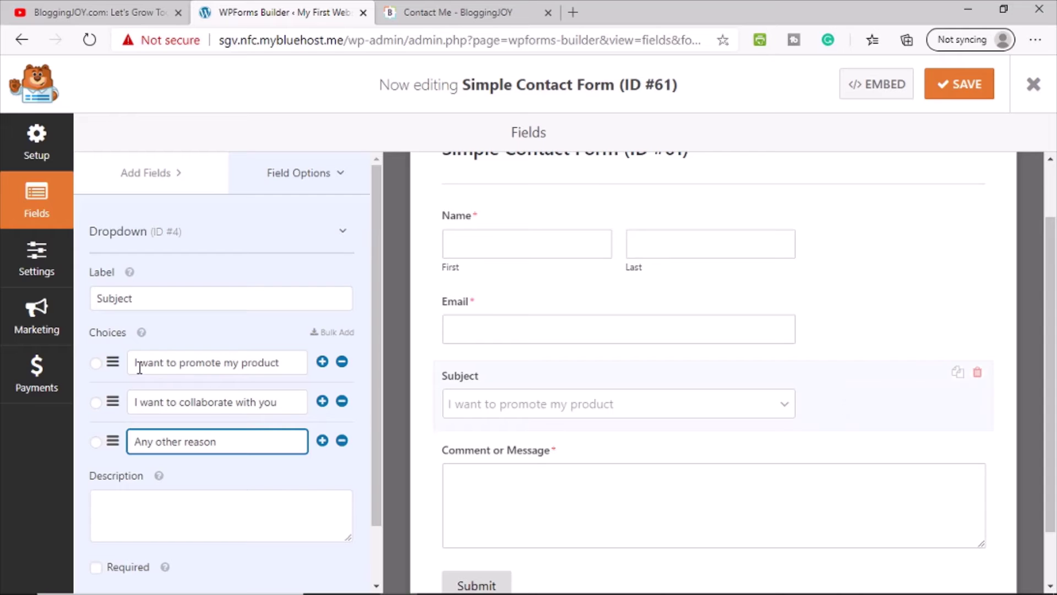
click(655, 402)
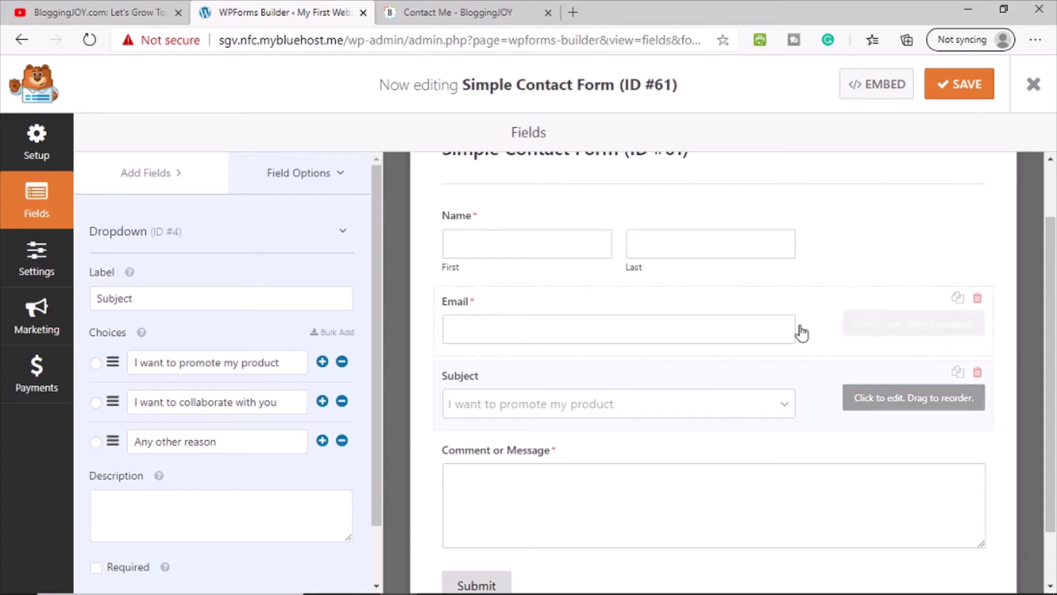
scroll(798, 330, down, 1)
Save the contact form and copy its embed shortcode
click(953, 86)
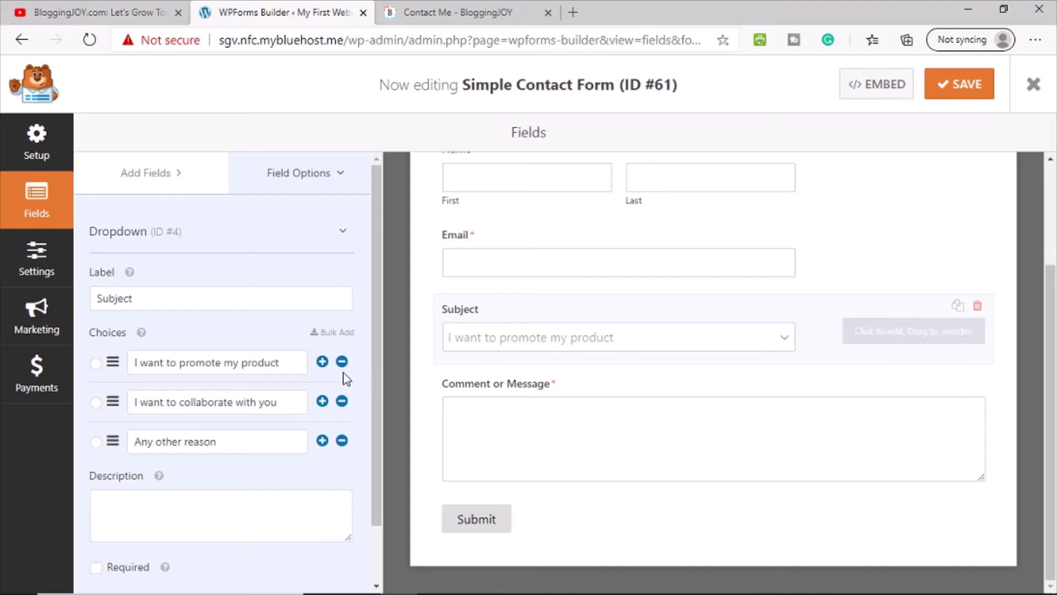
scroll(758, 388, up, 2)
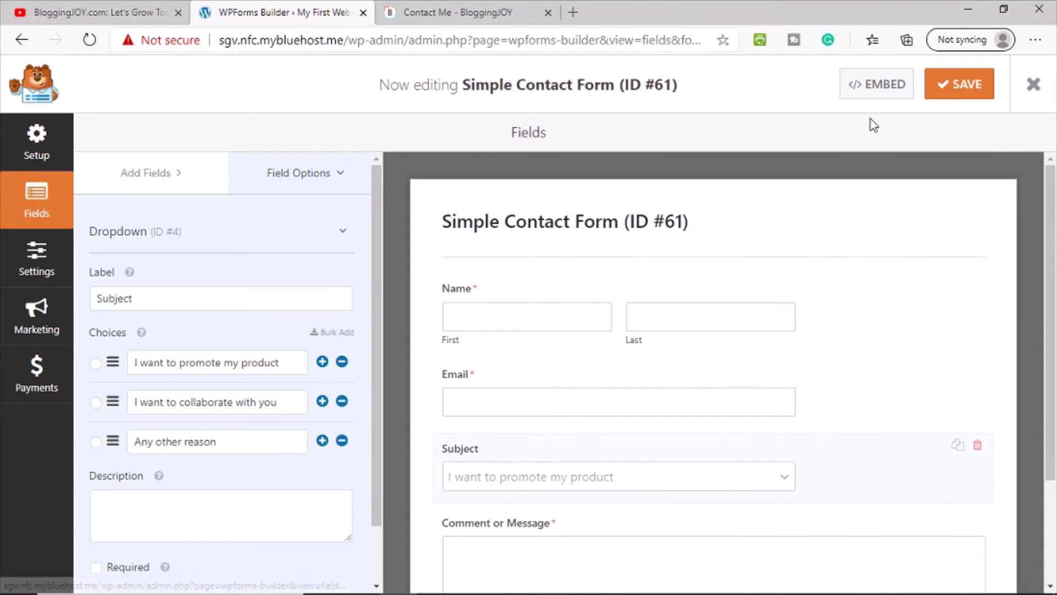
click(877, 94)
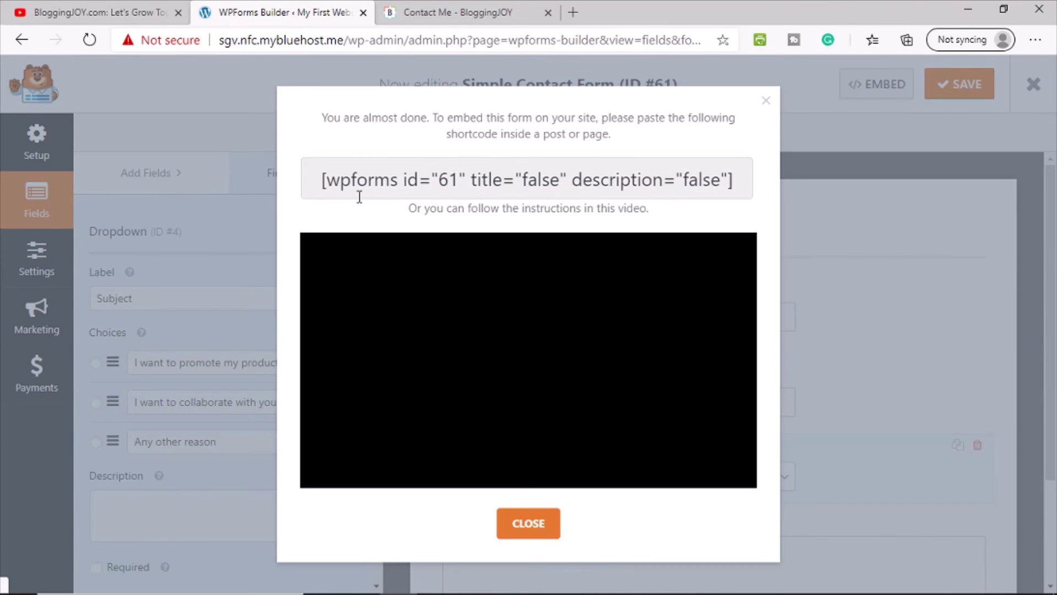
triple_click(372, 187)
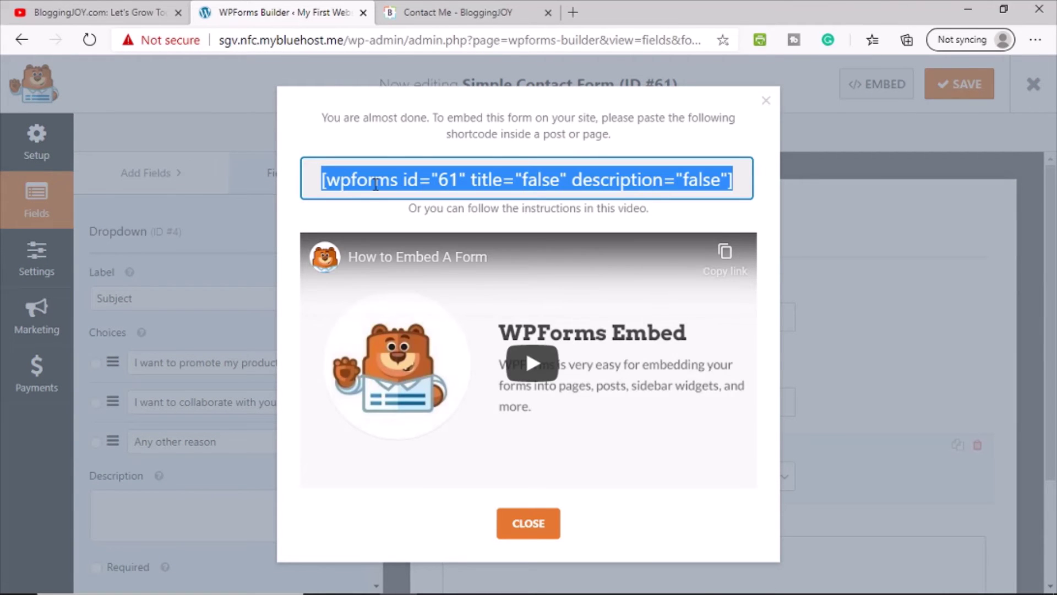
right_click(374, 185)
click(398, 199)
click(765, 101)
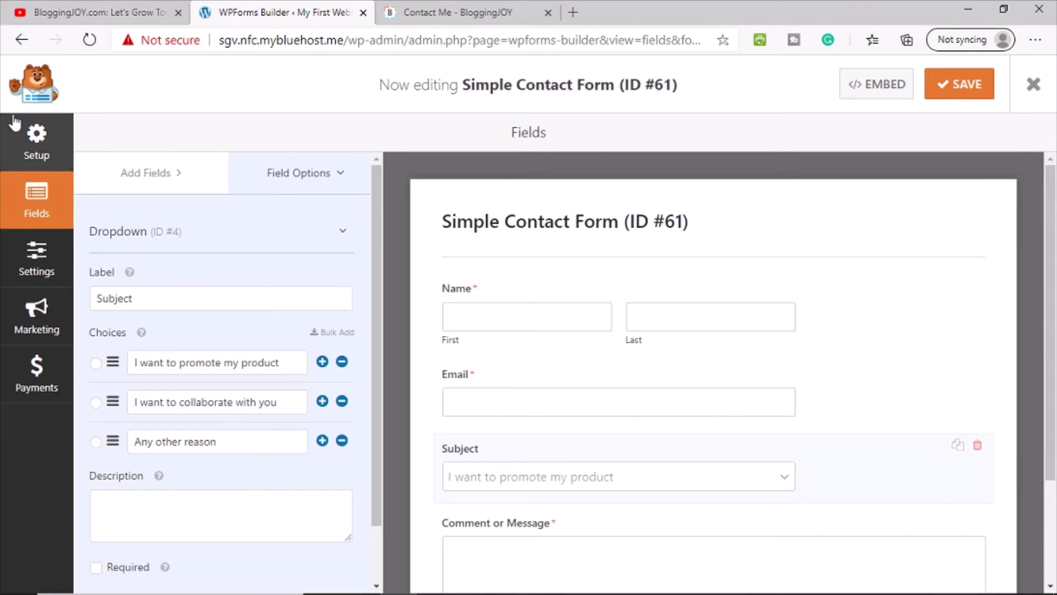
Leave the form builder and open the first Contact Us page in the site's pages list for editing
click(21, 40)
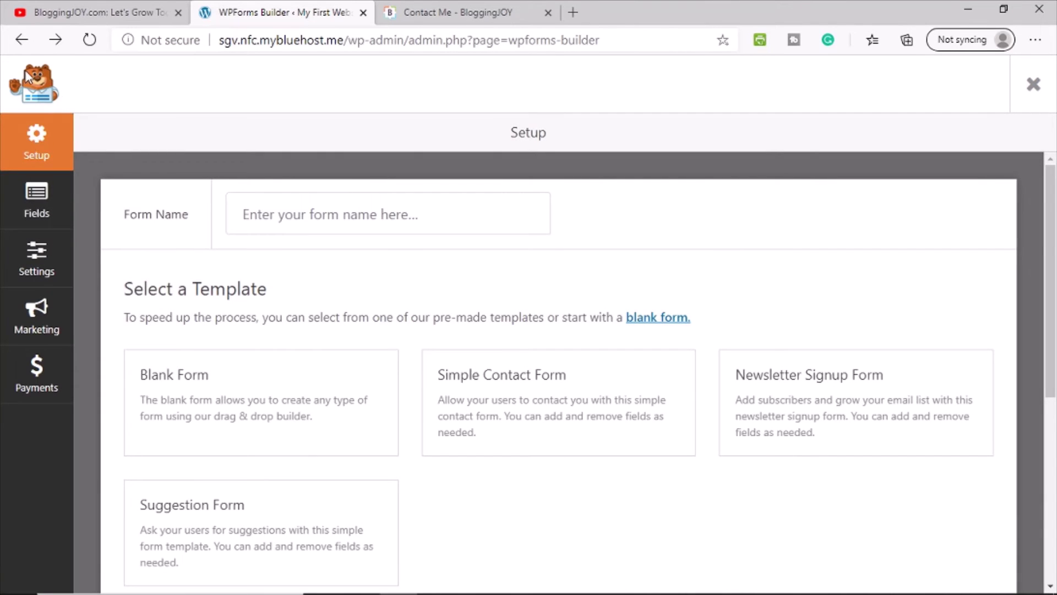
click(21, 49)
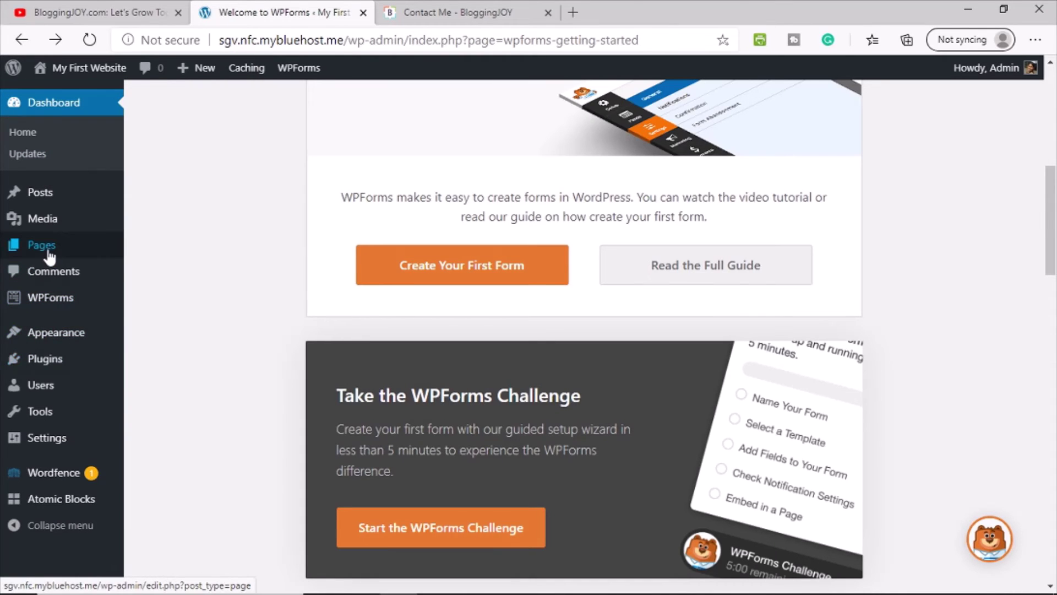
click(48, 250)
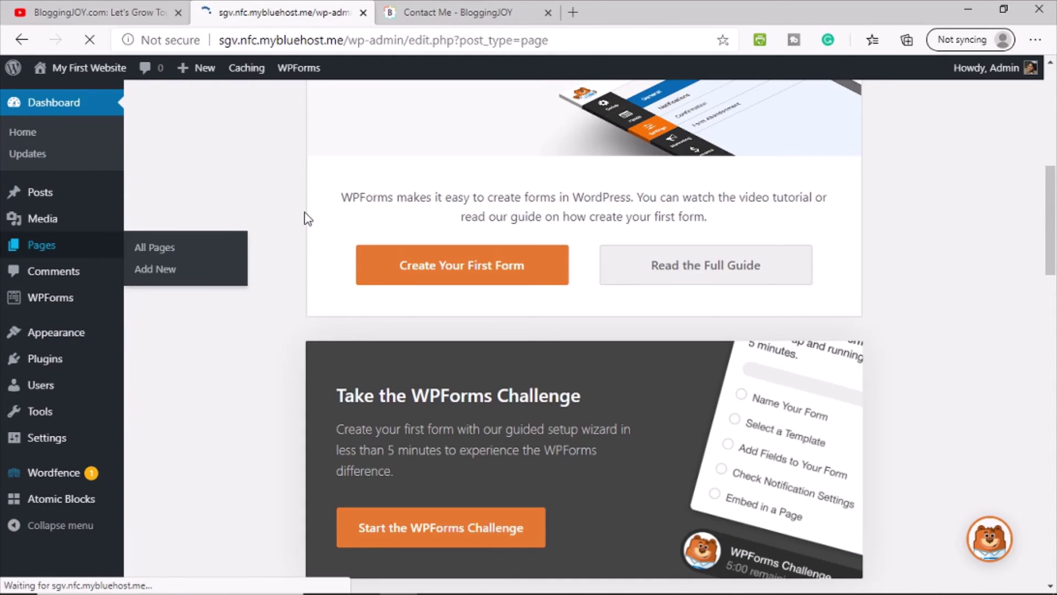
scroll(300, 229, down, 3)
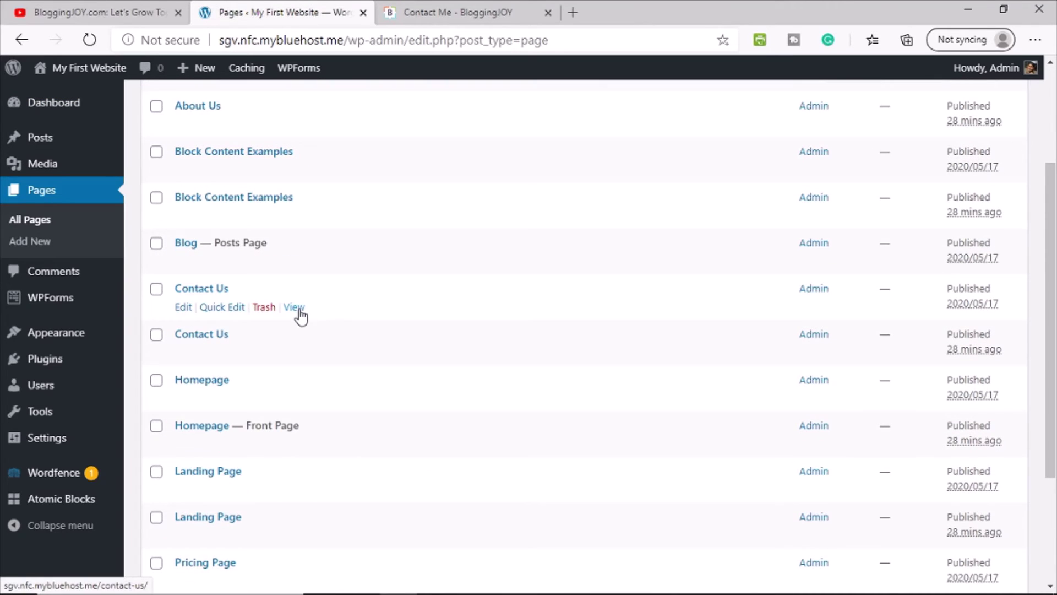
click(184, 307)
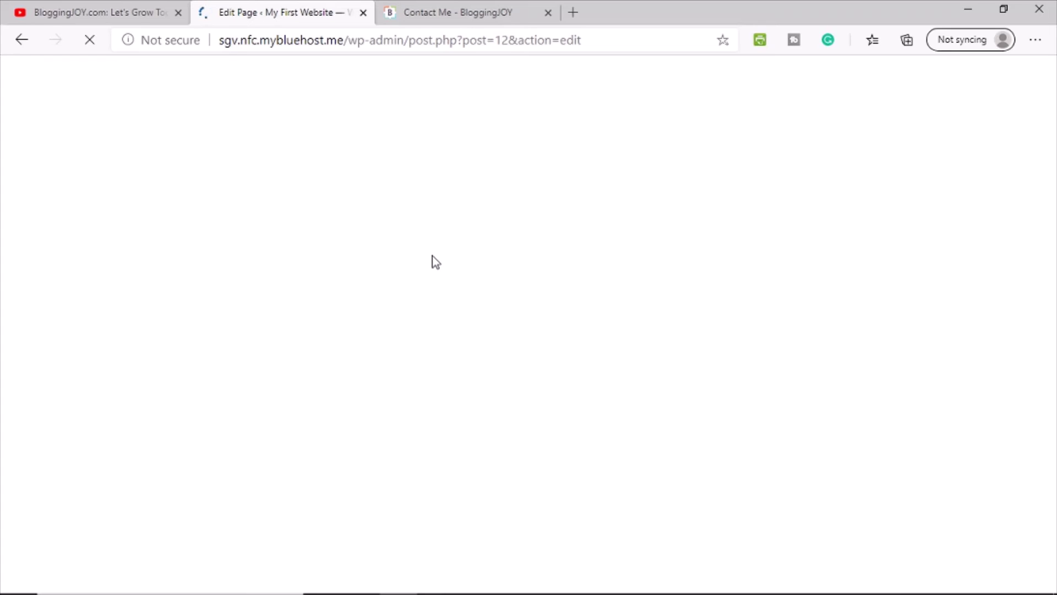
Insert a Shortcode block containing [wpforms id="61" title="false" description="false"] on the Contact Us page and update the page
click(669, 250)
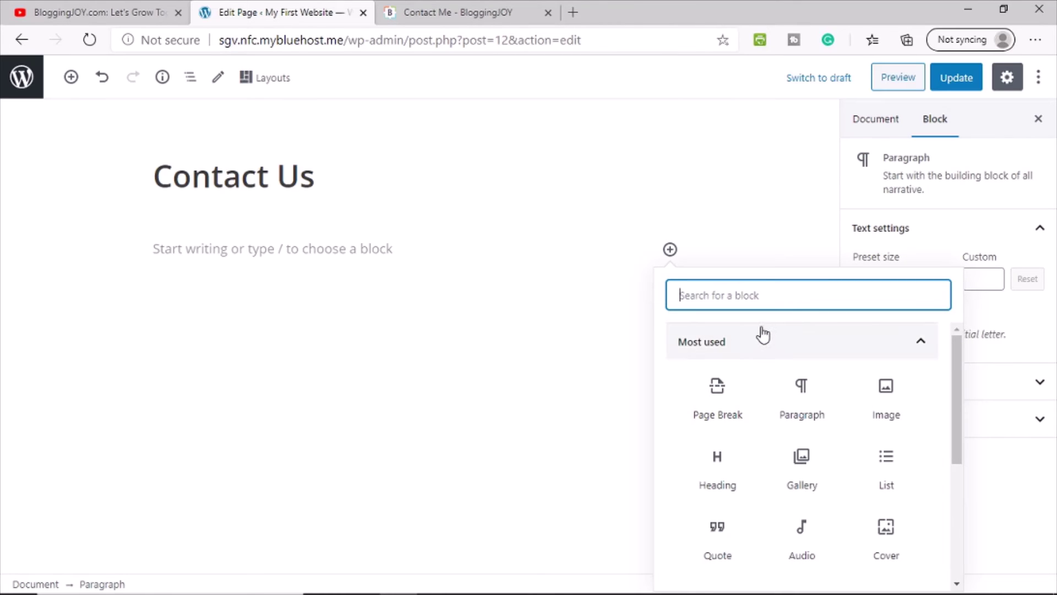
text(short)
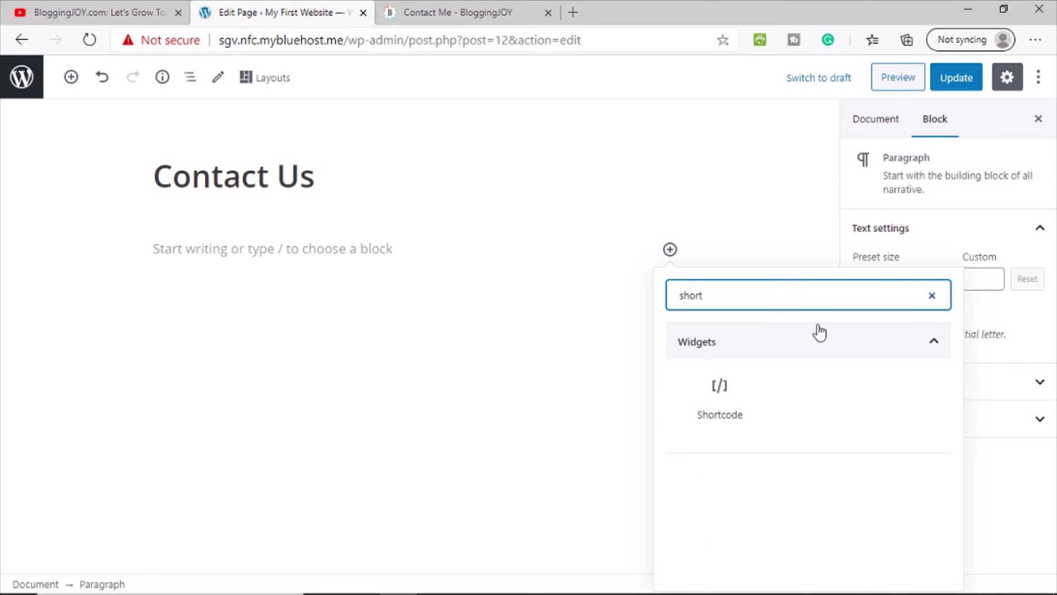
click(734, 393)
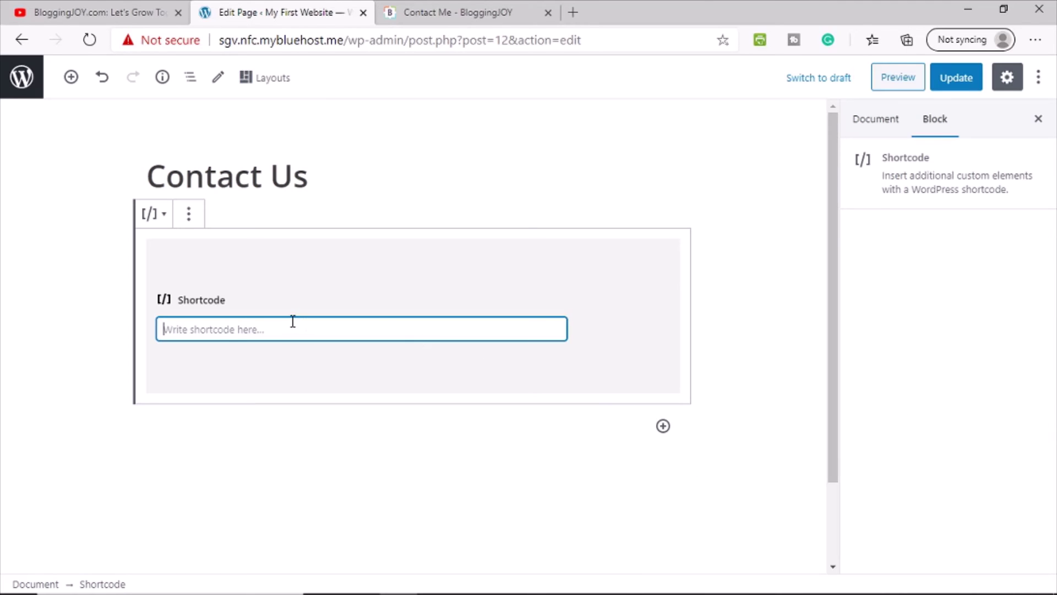
text([wpforms id="61" title="false" description="false"])
click(955, 84)
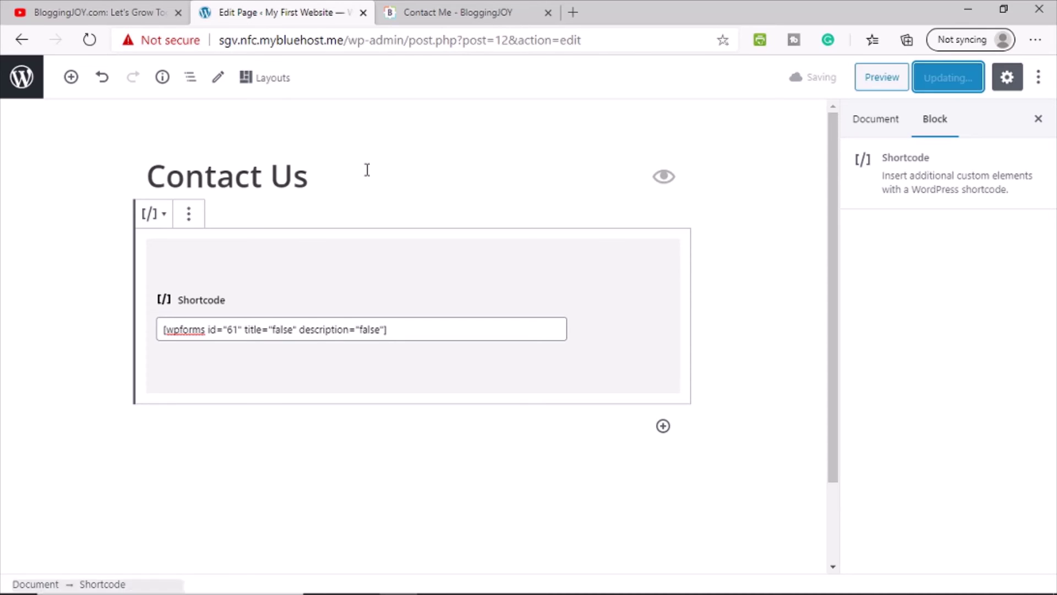
View the published Contact Us page in a new browser tab
right_click(160, 559)
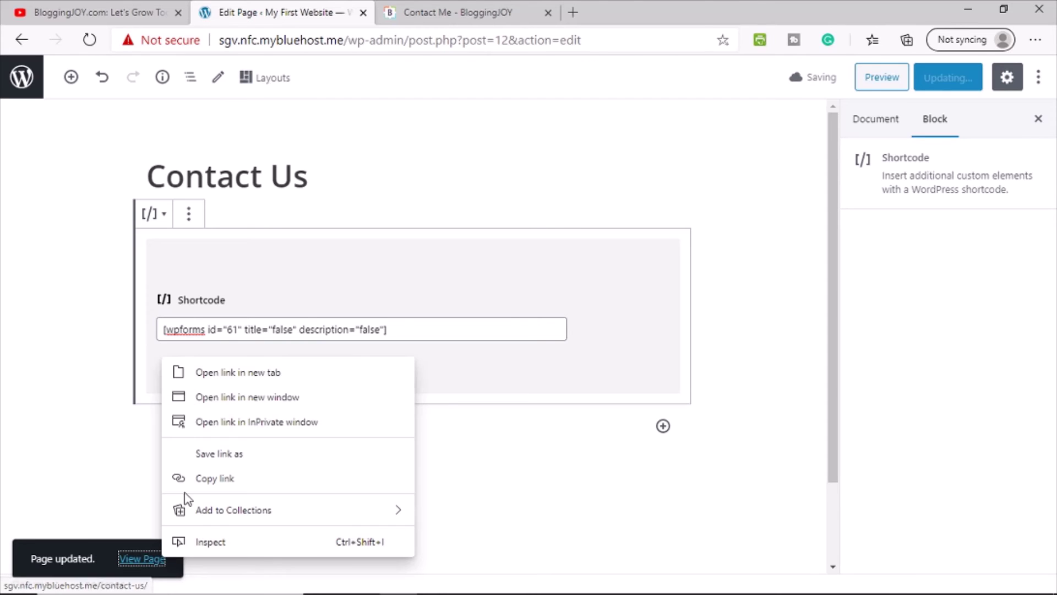
click(177, 372)
click(397, 17)
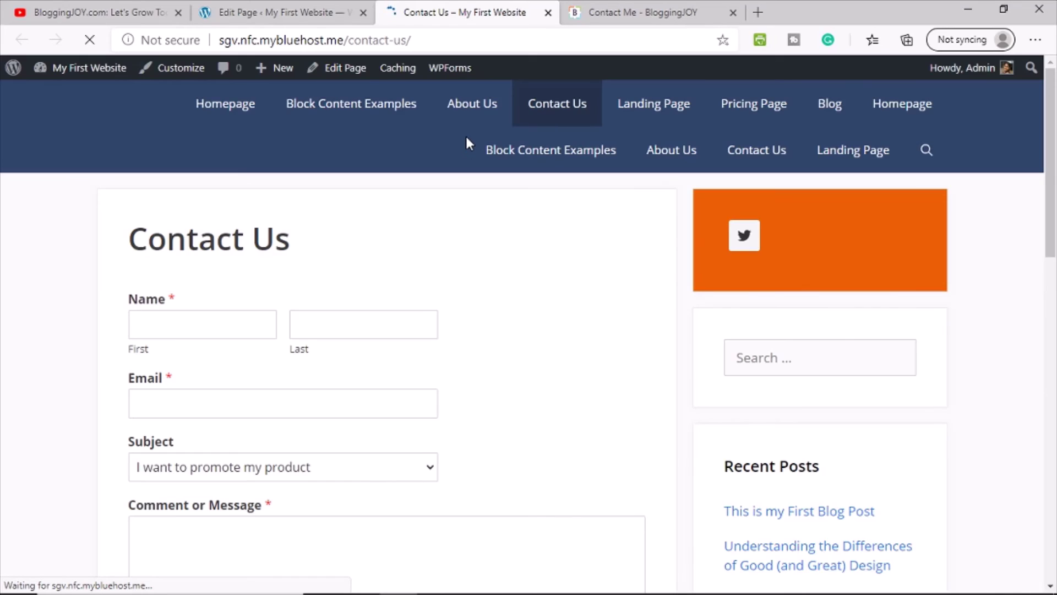
scroll(573, 312, down, 3)
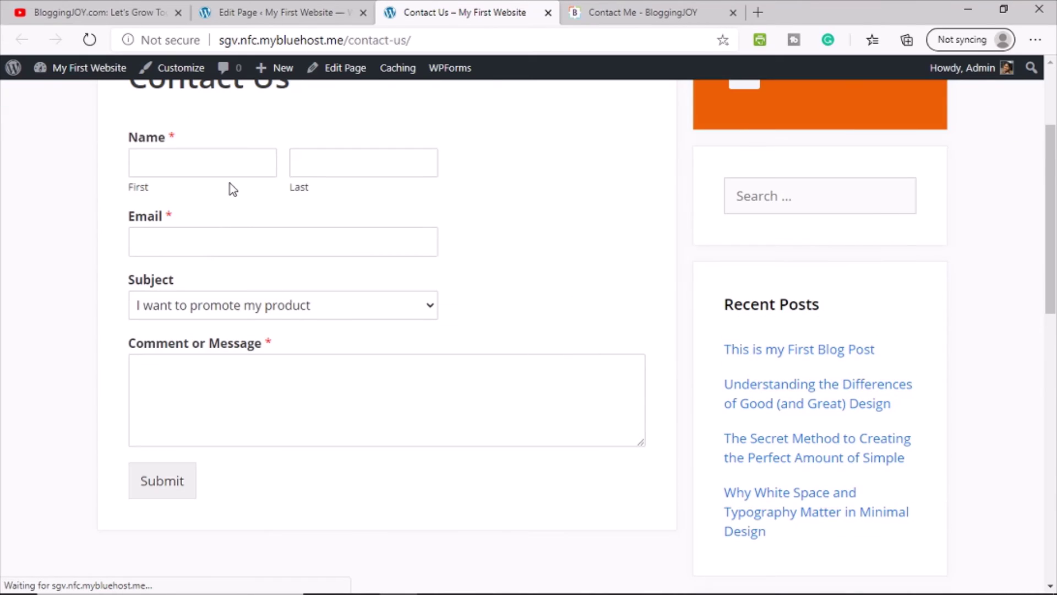
Try each choice of the Subject dropdown on the published form, finishing with "Any other reason"
click(421, 309)
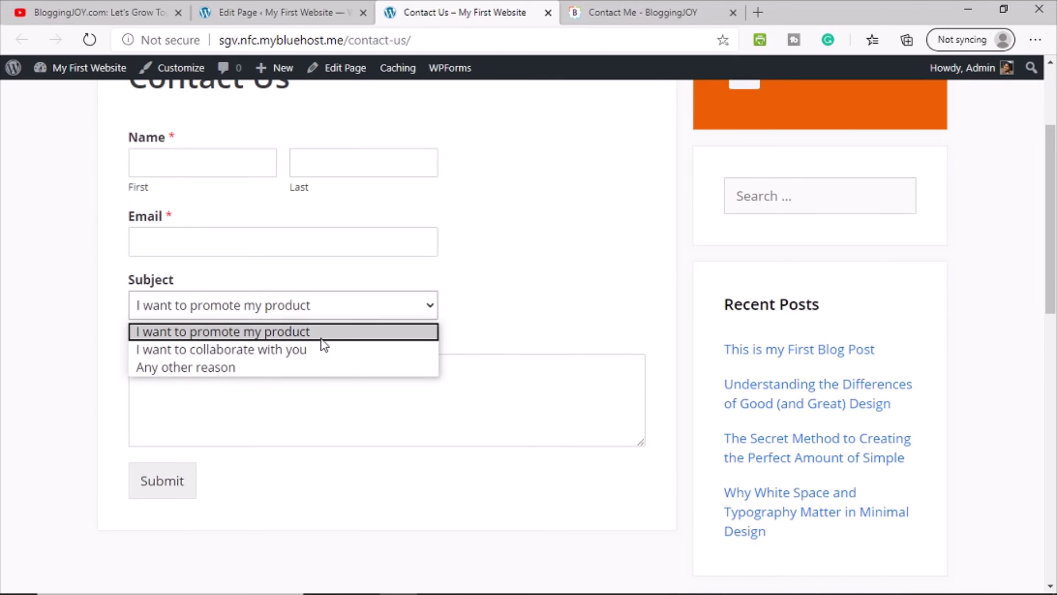
click(250, 337)
click(208, 307)
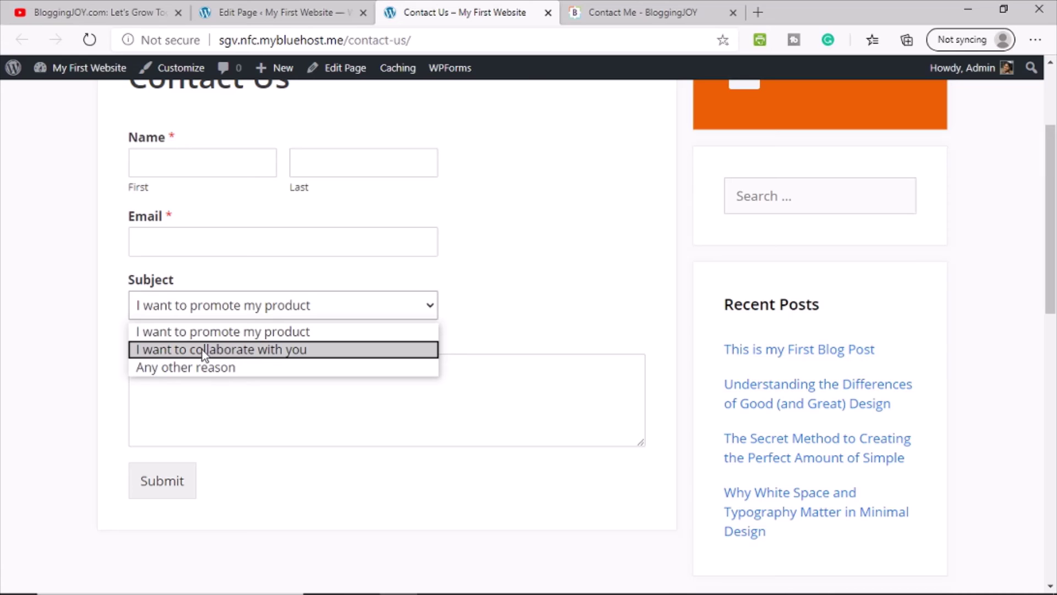
click(203, 349)
click(218, 307)
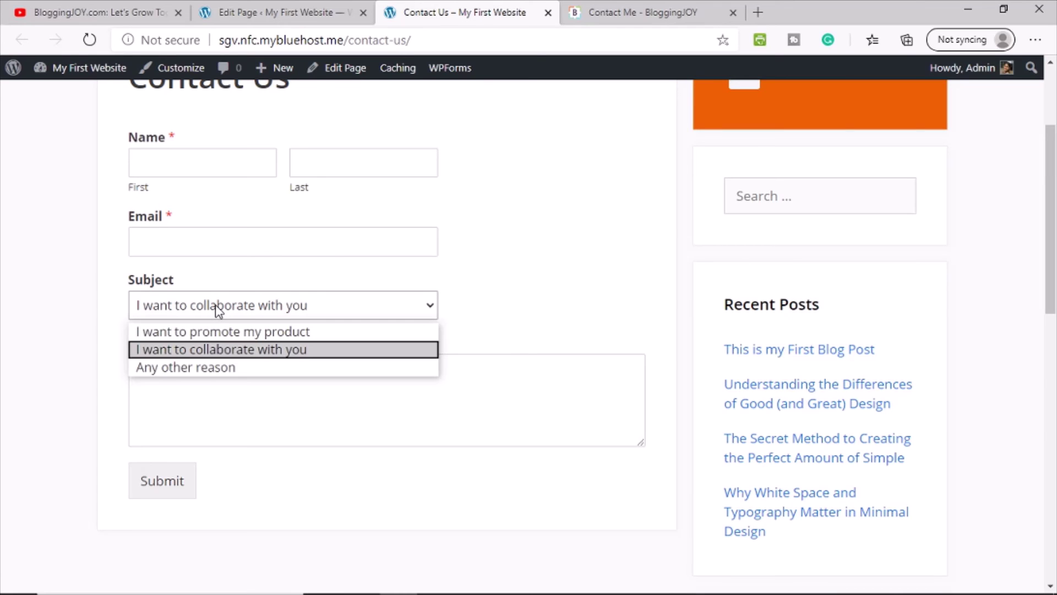
click(180, 368)
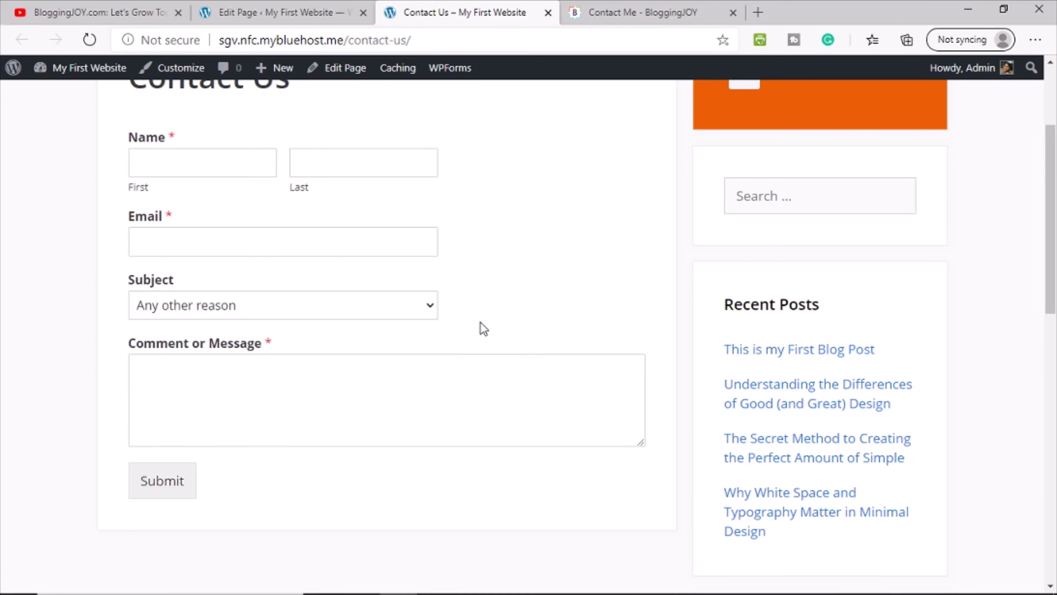
Examine the layout and fields of the published contact form, and return to the Contact Us page editor
scroll(271, 370, up, 3)
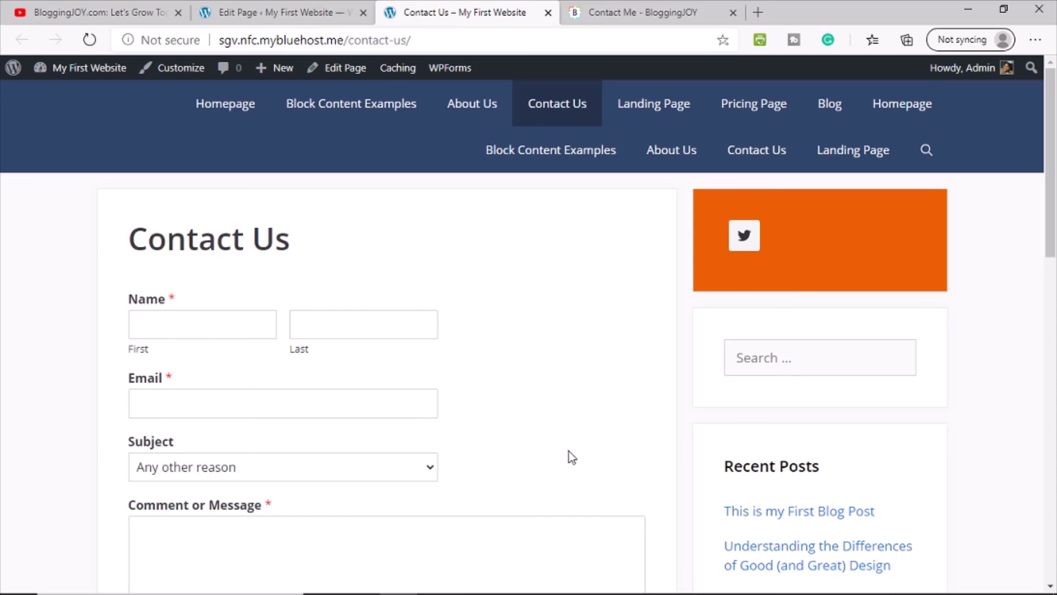
scroll(569, 451, down, 1)
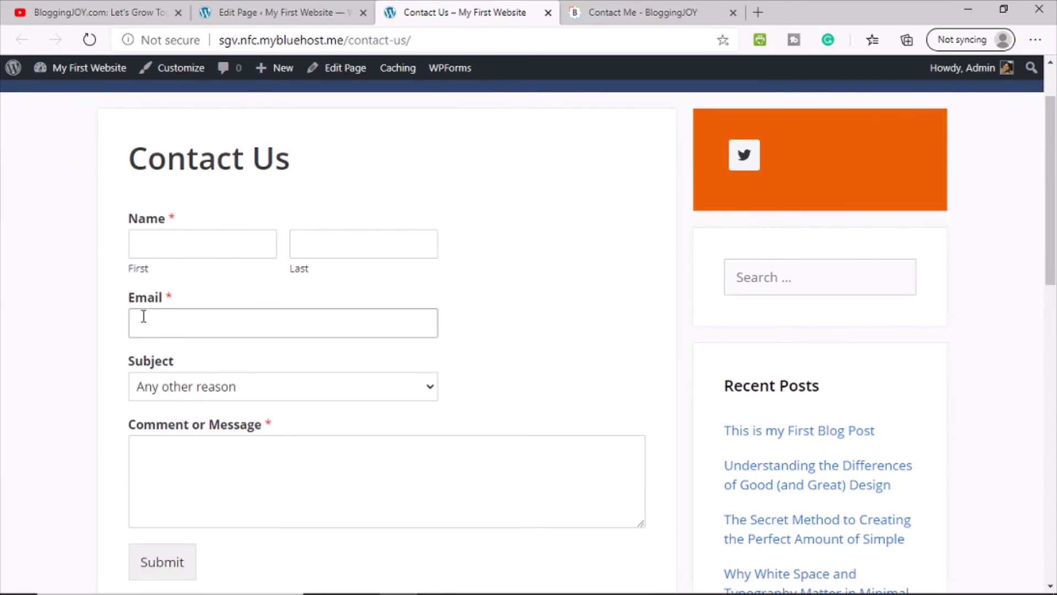
scroll(479, 493, down, 1)
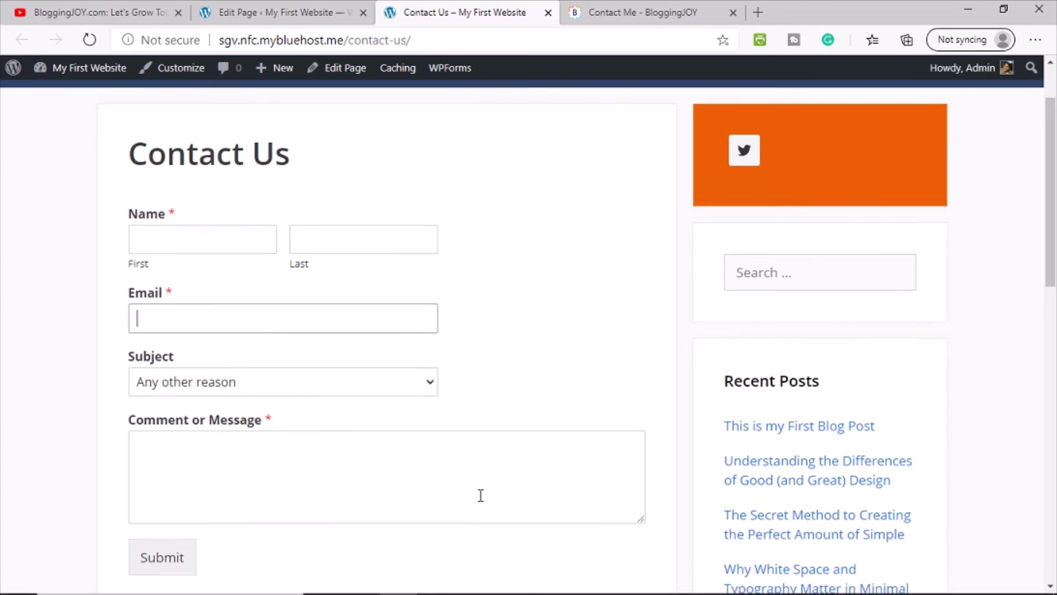
click(140, 371)
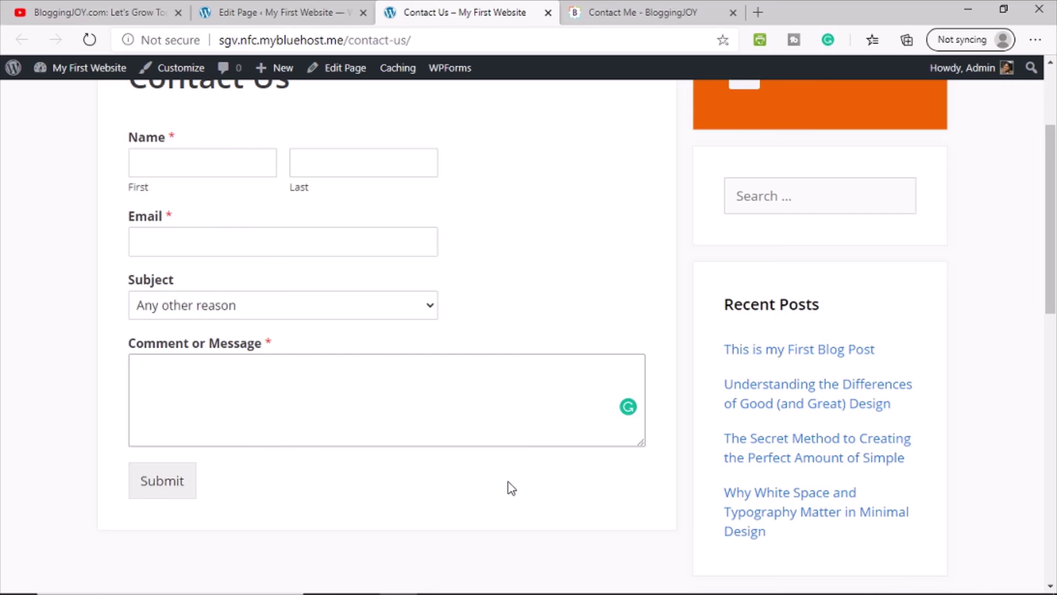
scroll(567, 479, up, 2)
scroll(590, 476, down, 1)
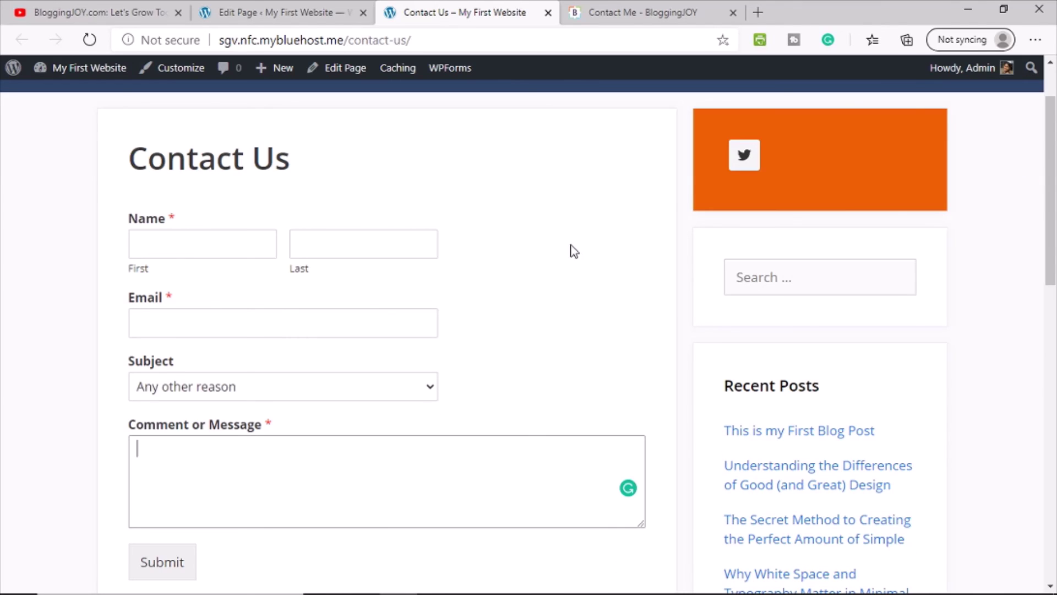
scroll(570, 253, up, 1)
scroll(567, 270, down, 4)
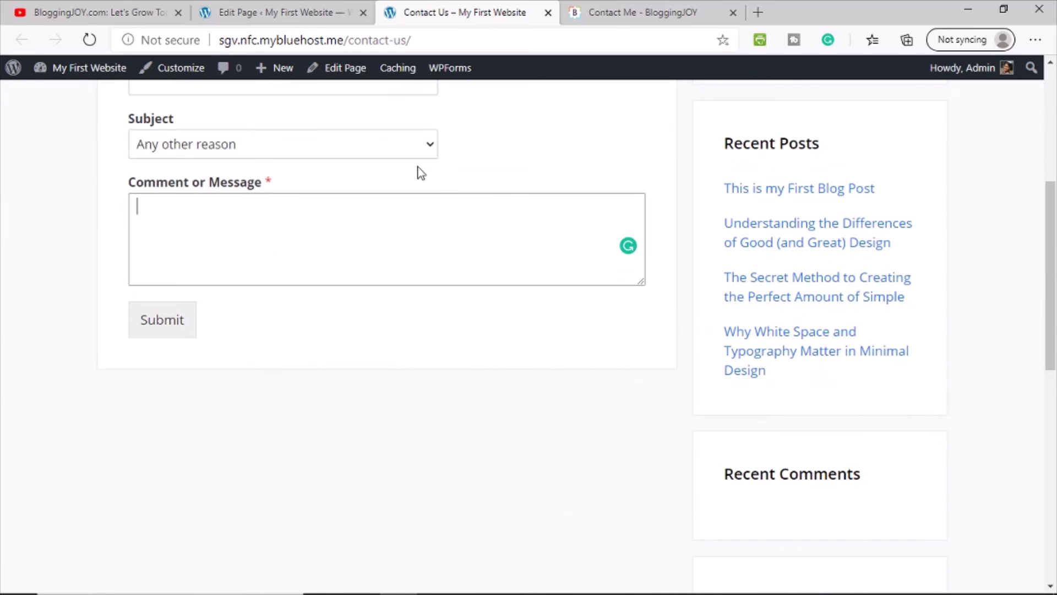
click(281, 11)
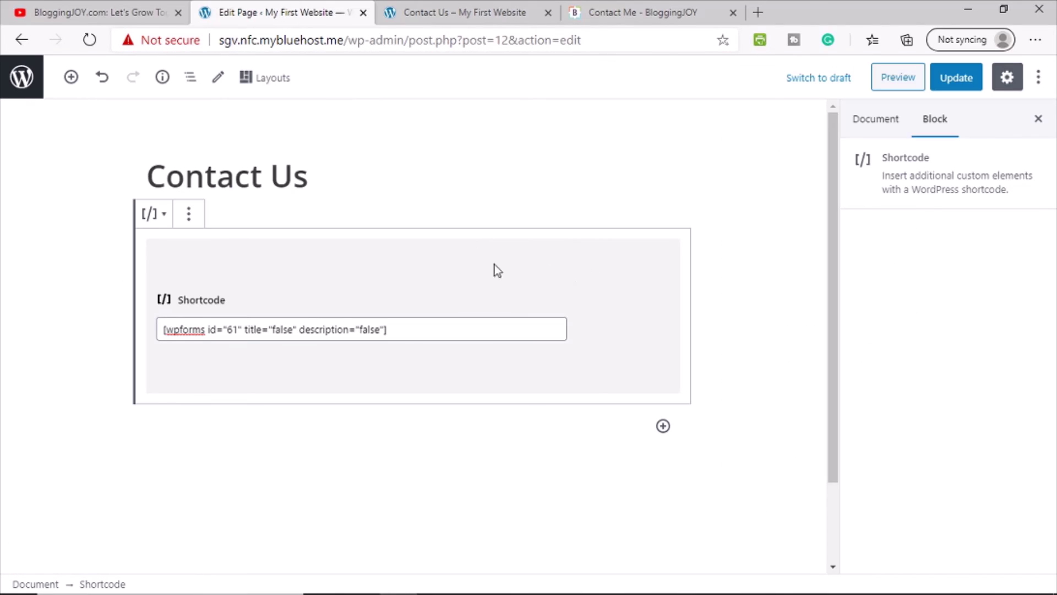
Switch to the YouTube tab and browse the video sections on the BloggingJOY channel's home page
click(80, 13)
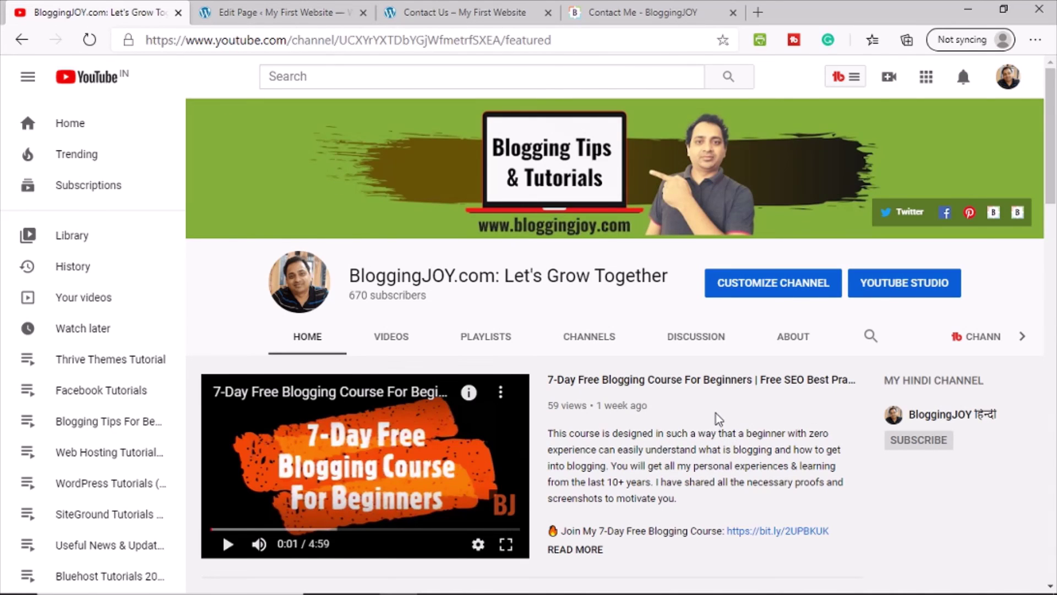
scroll(719, 435, down, 10)
scroll(719, 419, down, 6)
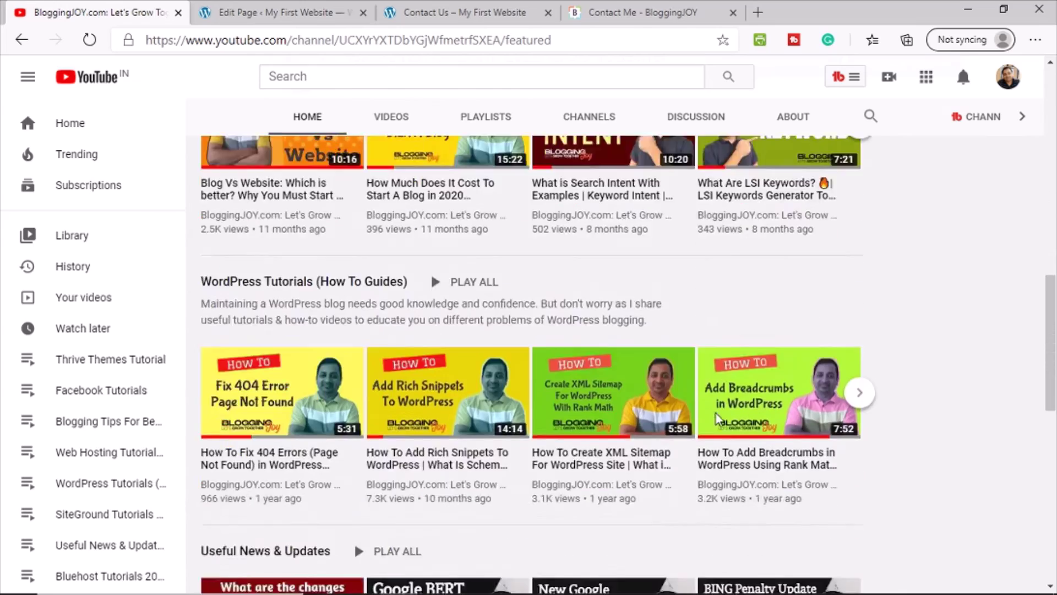
scroll(713, 414, up, 12)
scroll(718, 419, up, 6)
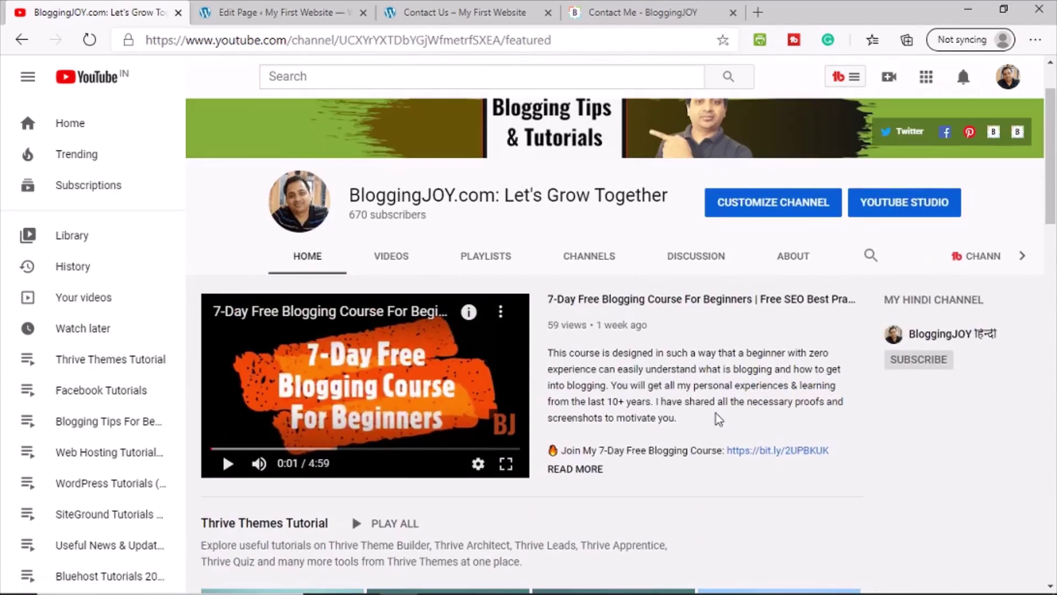